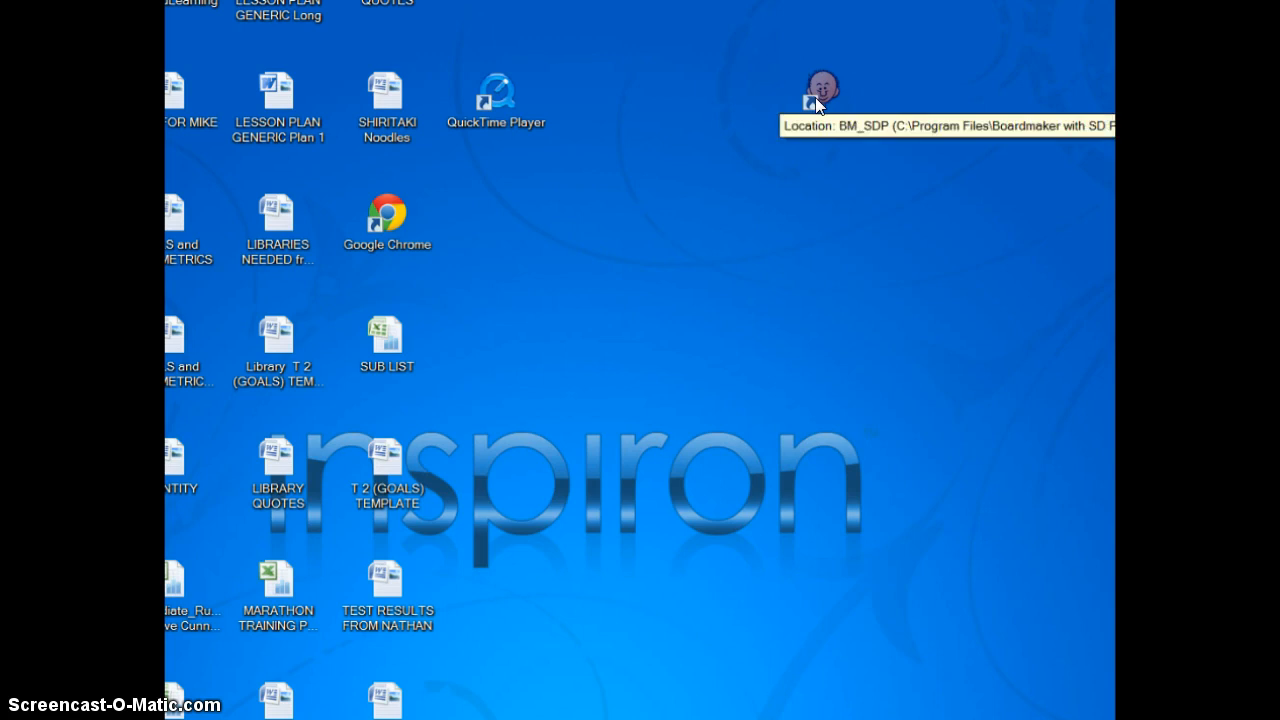
- Launch Boardmaker and open the "8 steps, steps 1-4" template from the BM Schedules folder
{"action": "left_click", "coordinate": [820, 124]}
{"action": "left_click", "coordinate": [820, 127]}
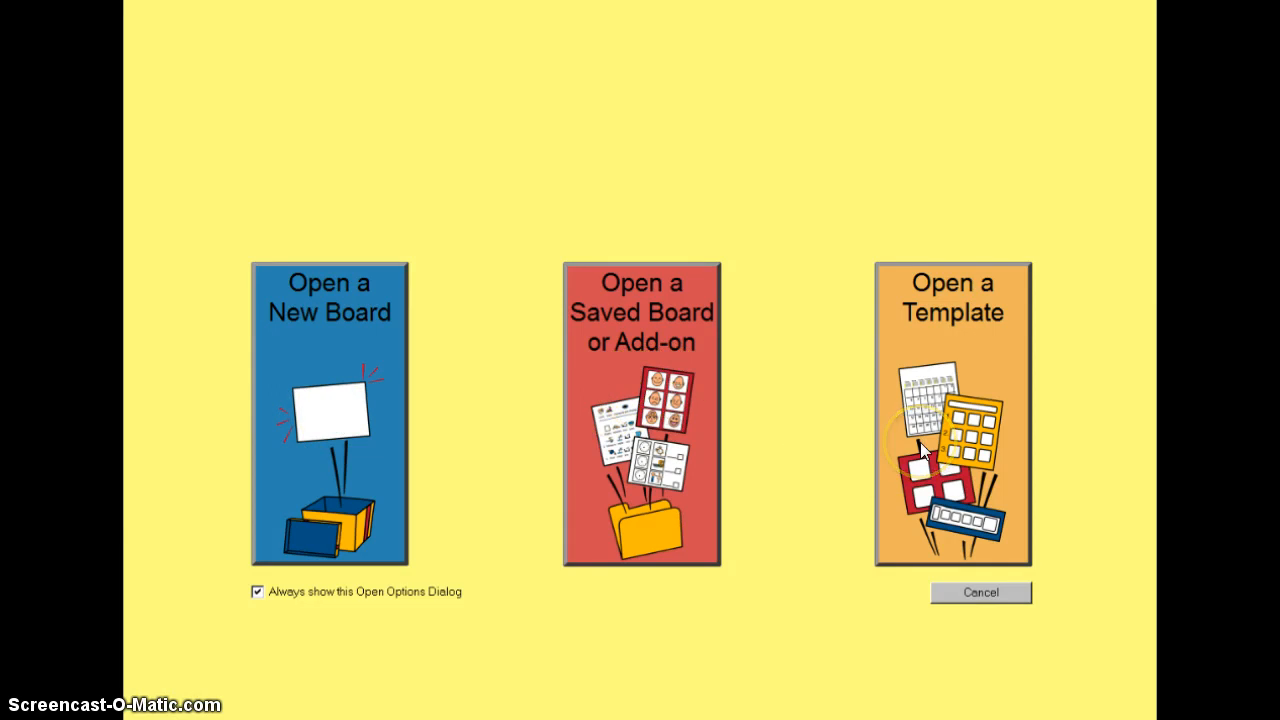
{"action": "left_click", "coordinate": [959, 349]}
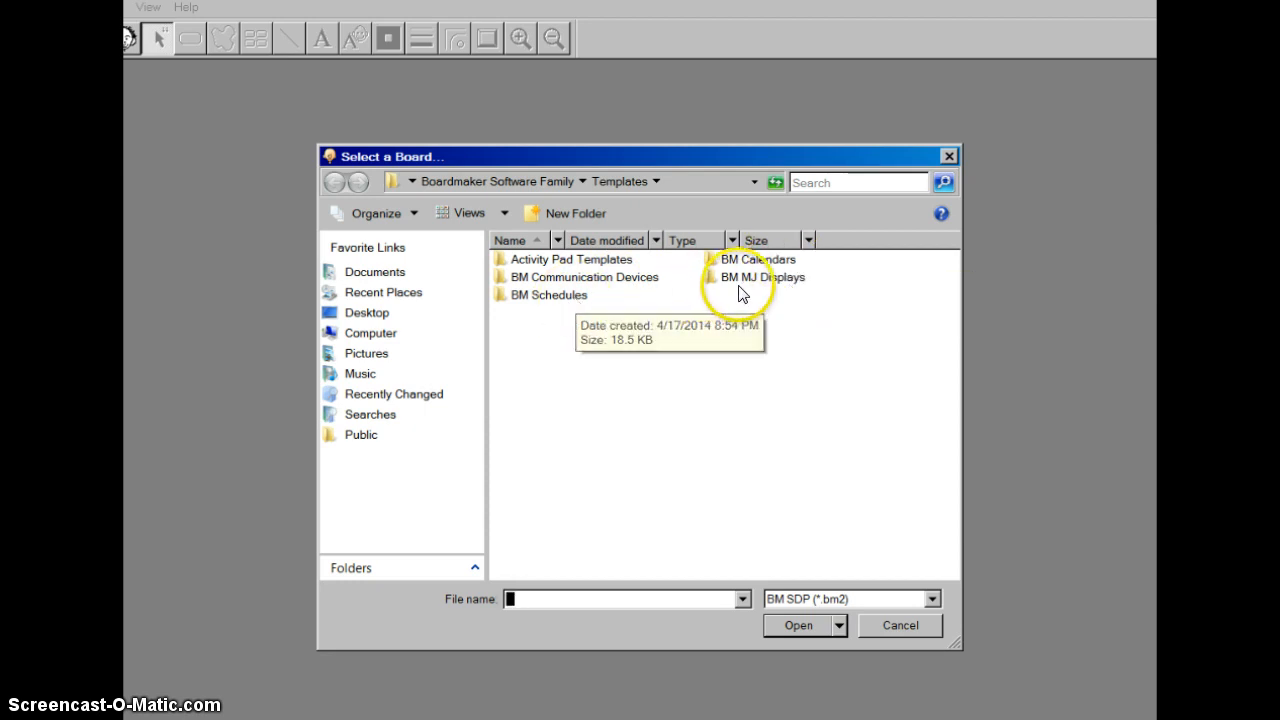
{"action": "left_click", "coordinate": [628, 330]}
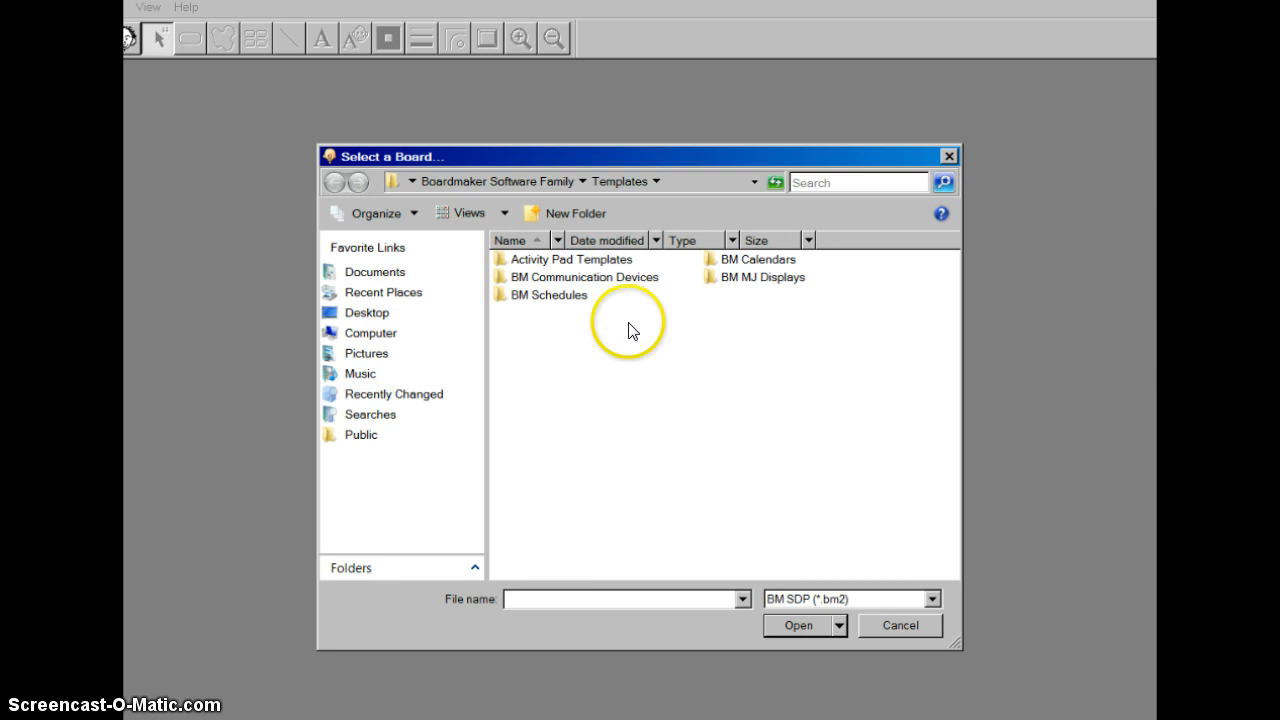
{"action": "double_click", "coordinate": [569, 296]}
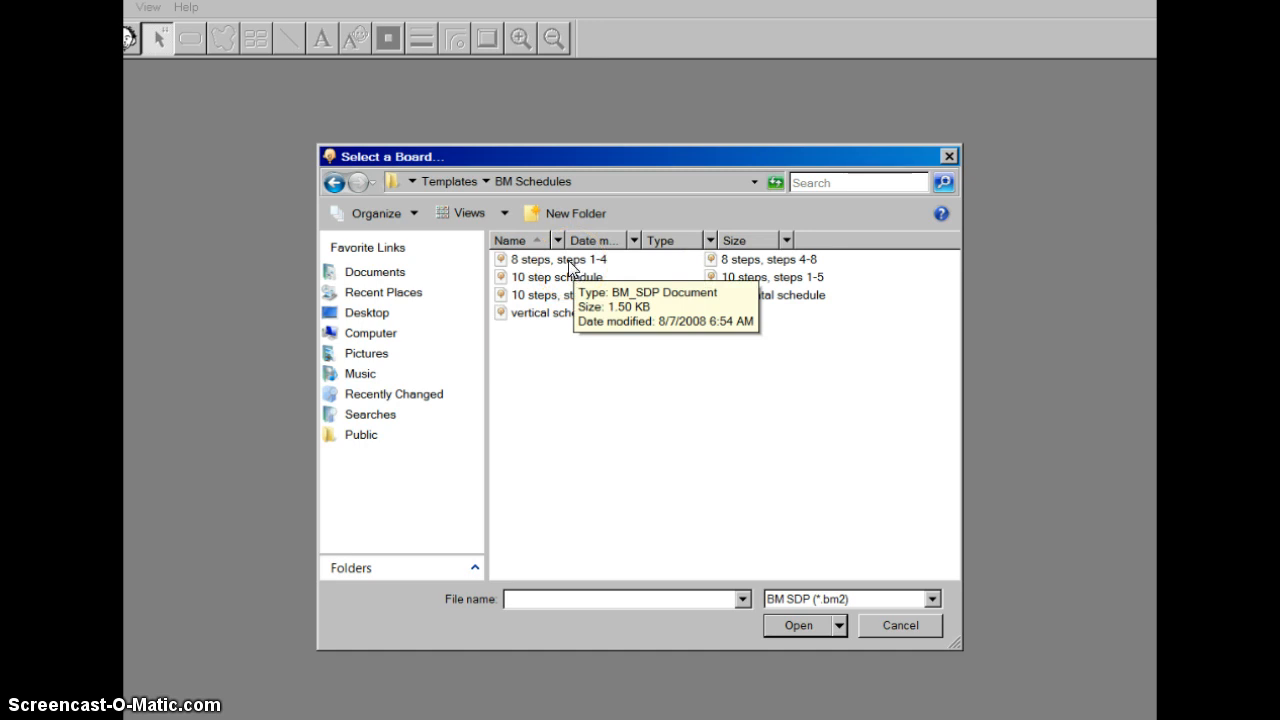
{"action": "double_click", "coordinate": [570, 262]}
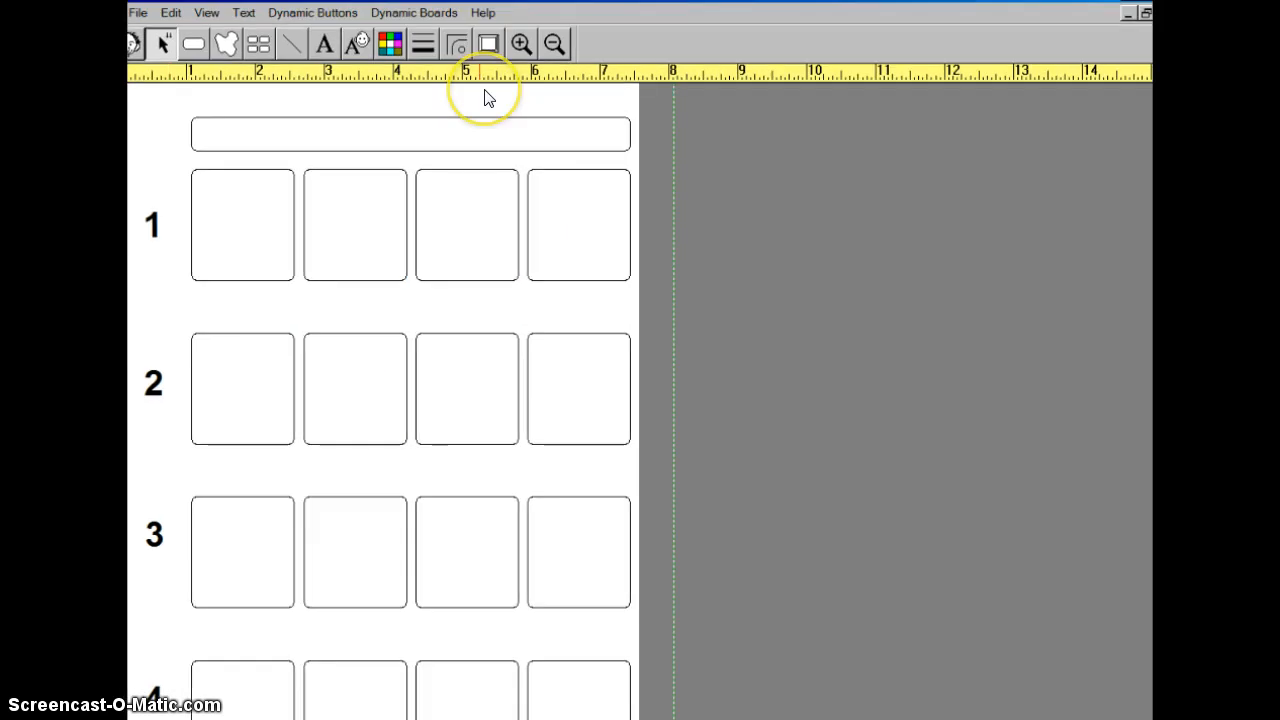
- Open the Boardmaker user's guide from the help topics to view it, and minimize it to return to the board
{"action": "left_click", "coordinate": [485, 14]}
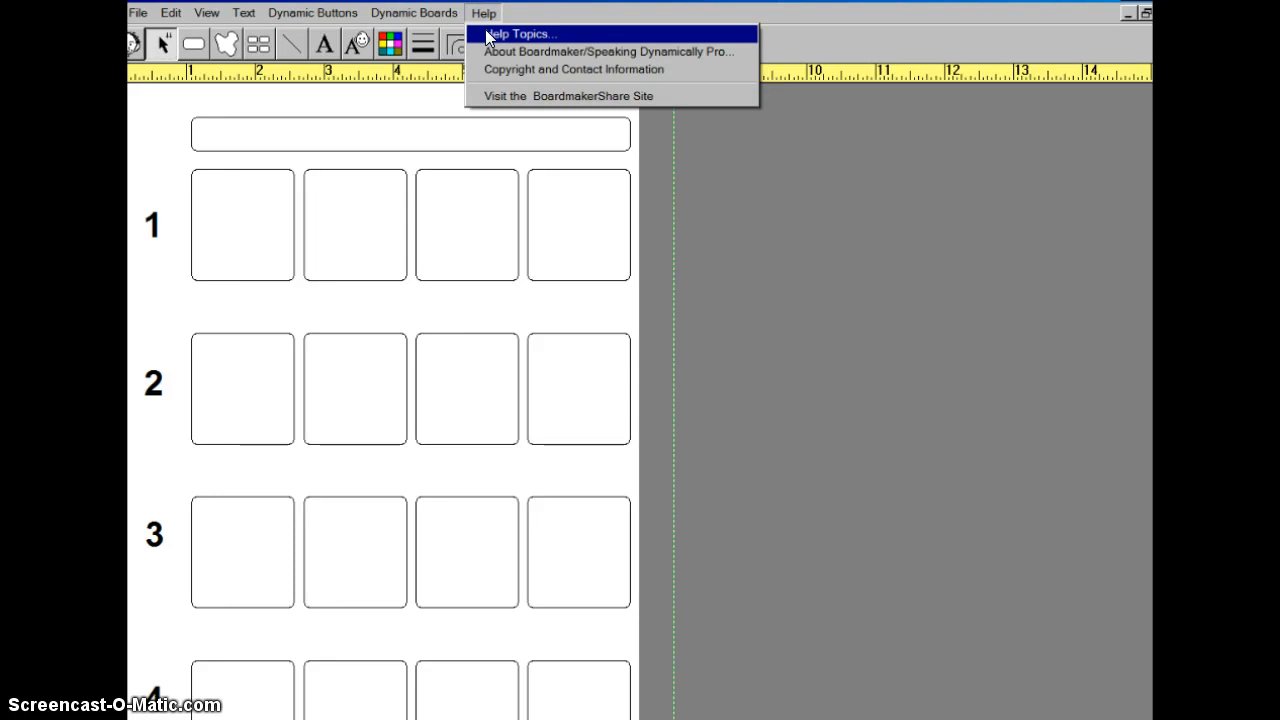
{"action": "left_click", "coordinate": [488, 34]}
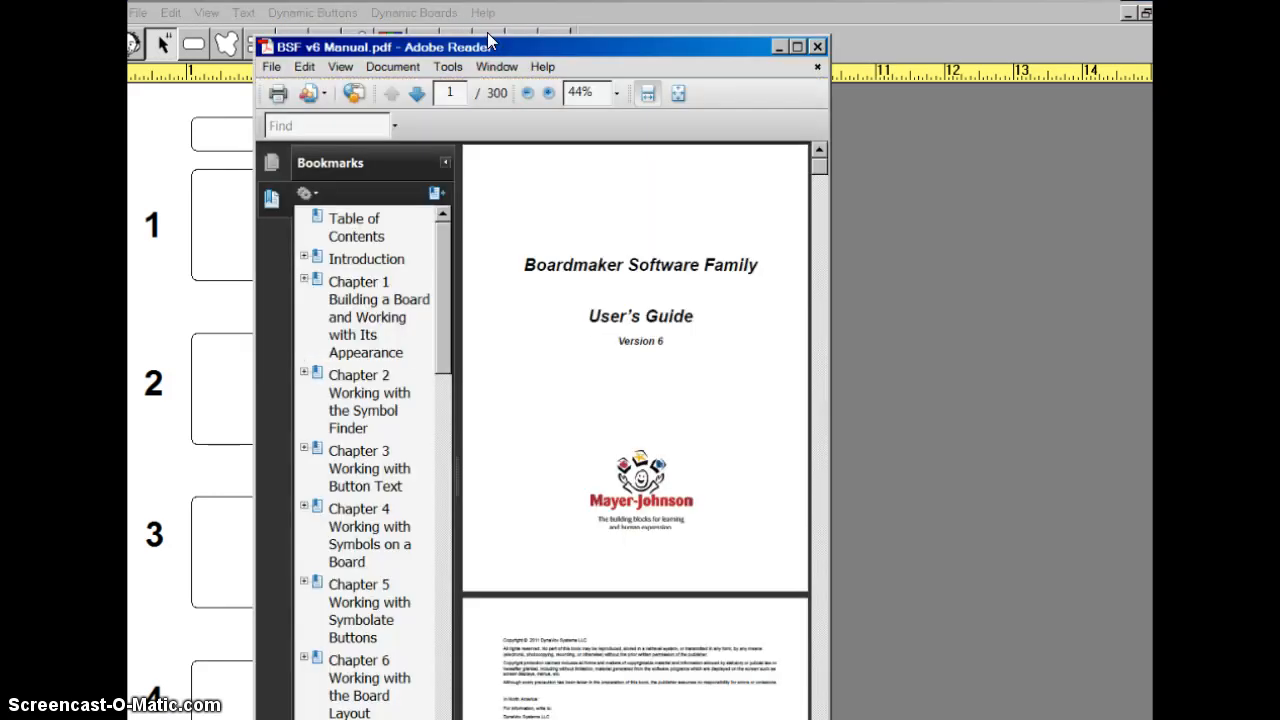
{"action": "left_click", "coordinate": [557, 336]}
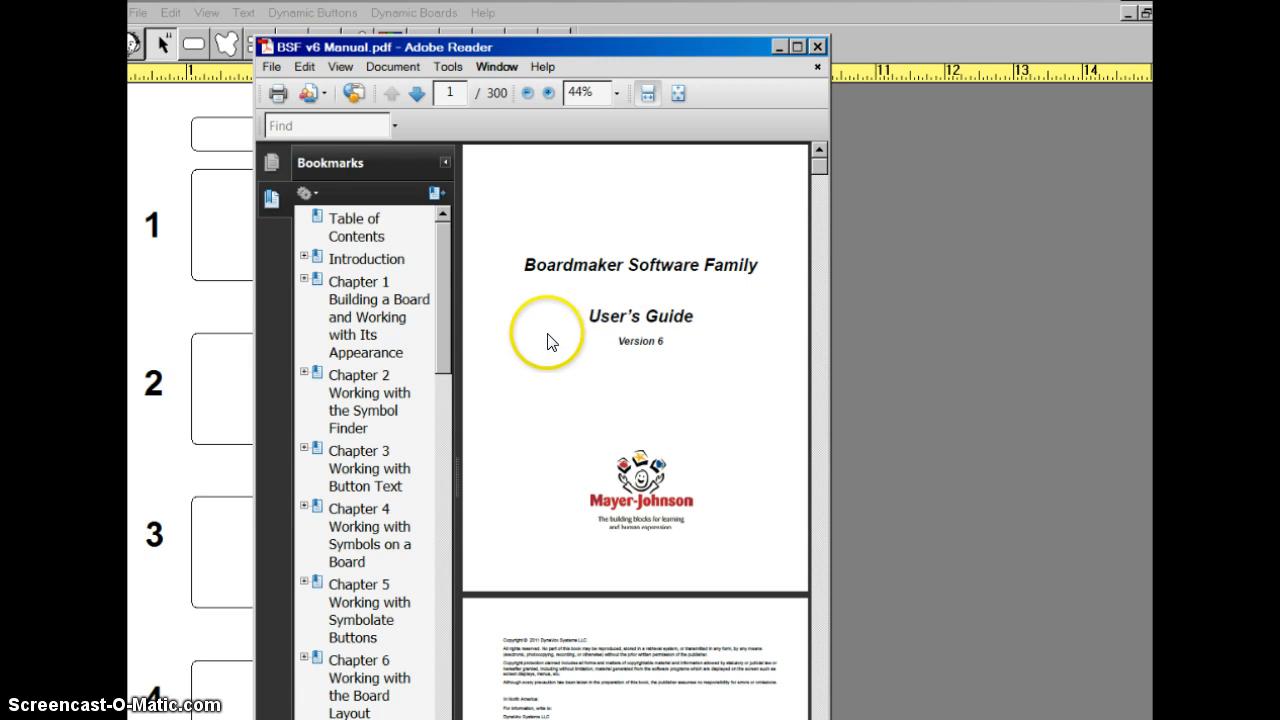
{"action": "left_click", "coordinate": [778, 47]}
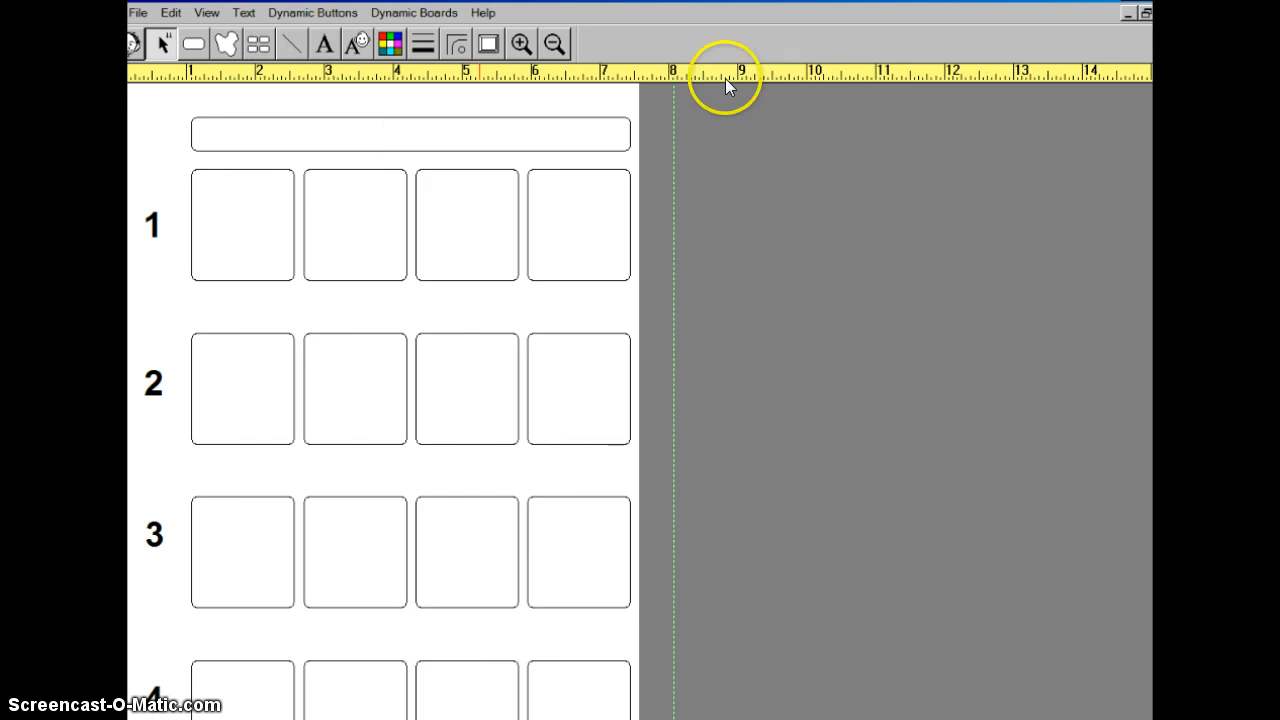
- Check the printing preferences, send one copy of the board to the Dell V305, and cancel the print job
{"action": "left_click", "coordinate": [138, 14]}
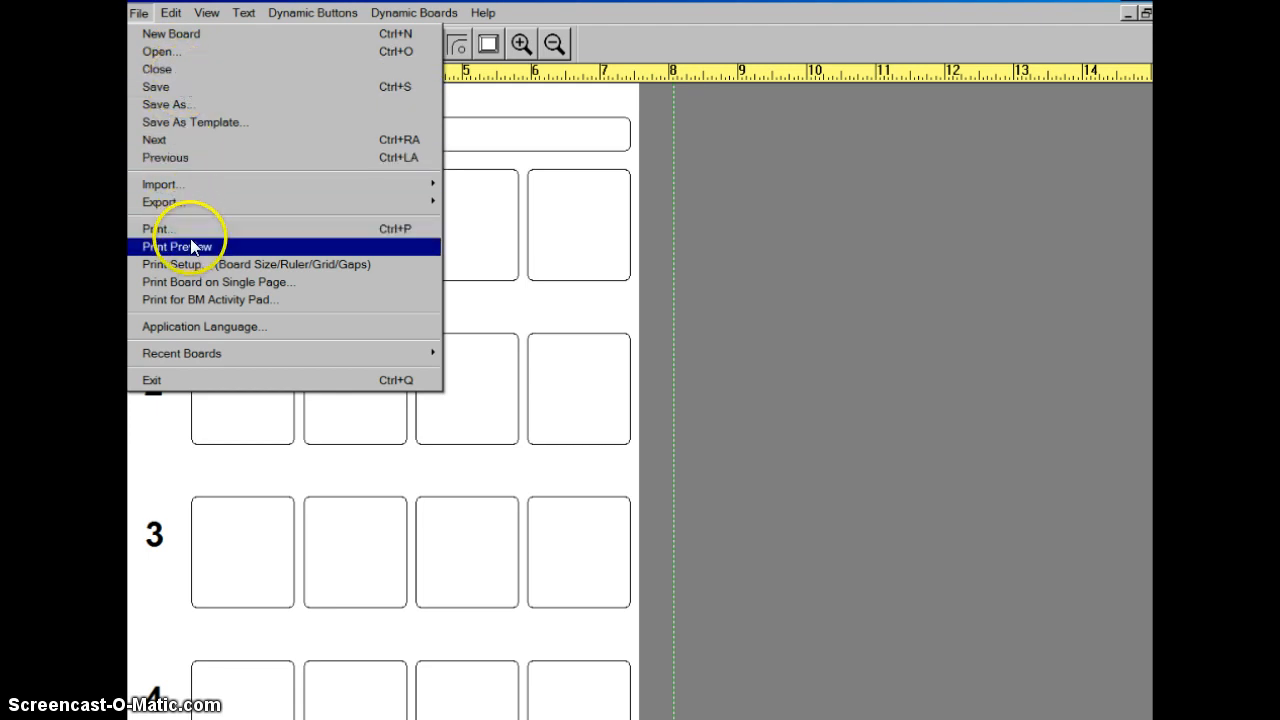
{"action": "left_click", "coordinate": [163, 229]}
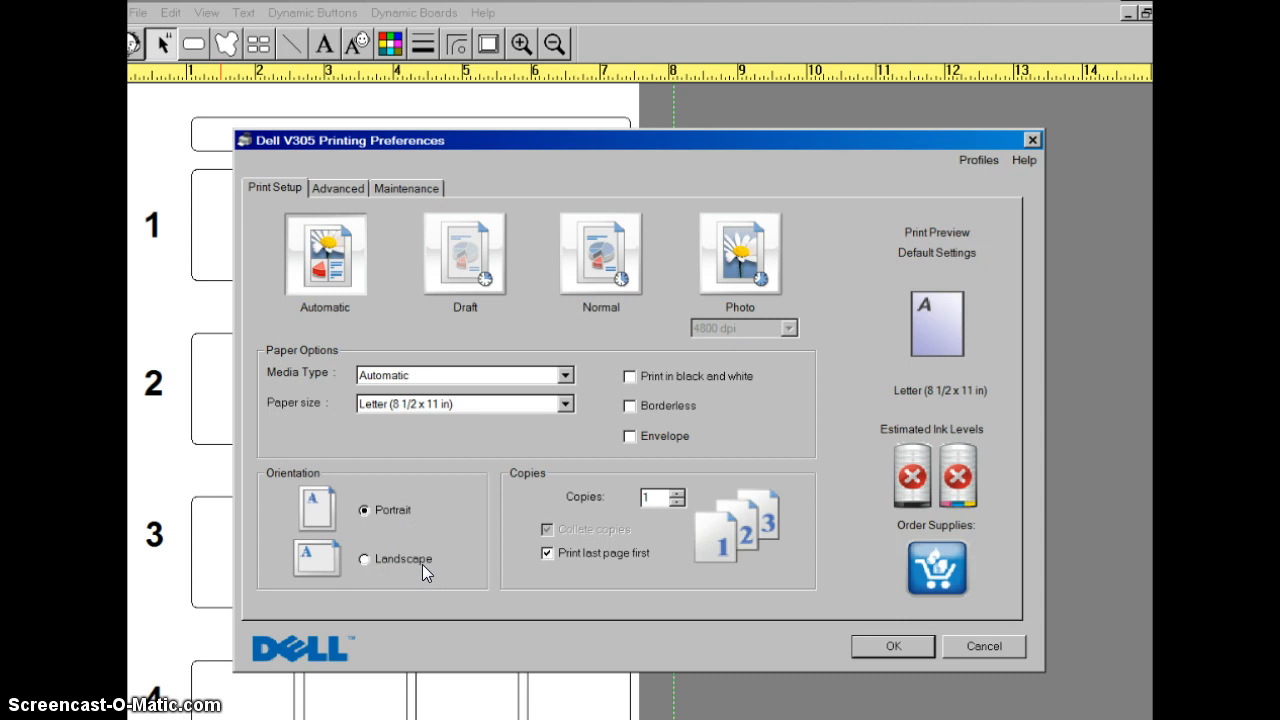
{"action": "left_click", "coordinate": [874, 648]}
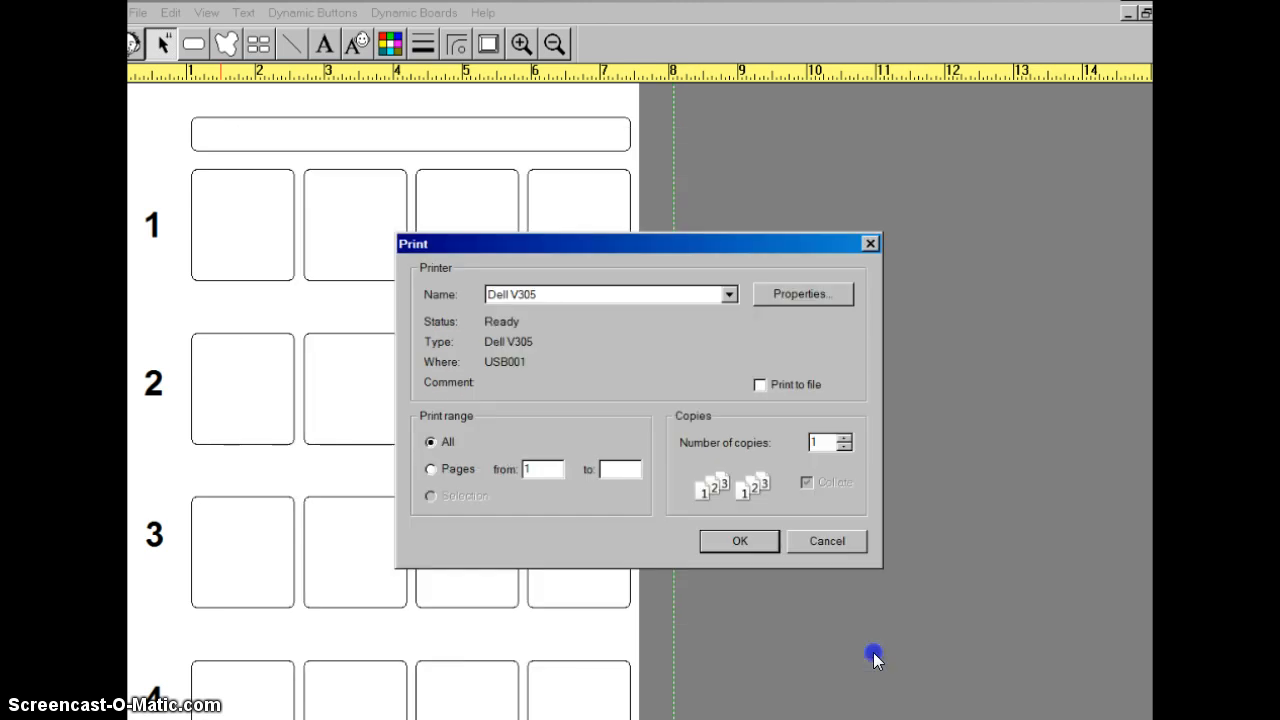
{"action": "left_click", "coordinate": [767, 538]}
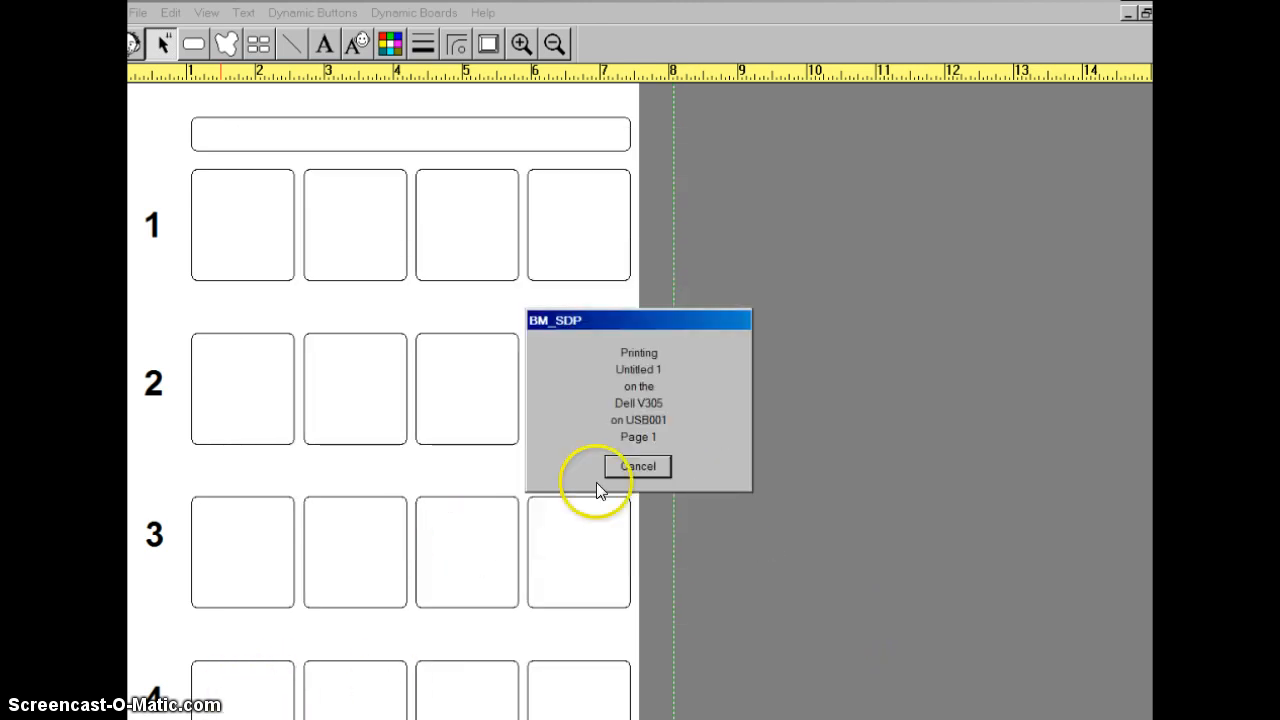
{"action": "left_click", "coordinate": [661, 464]}
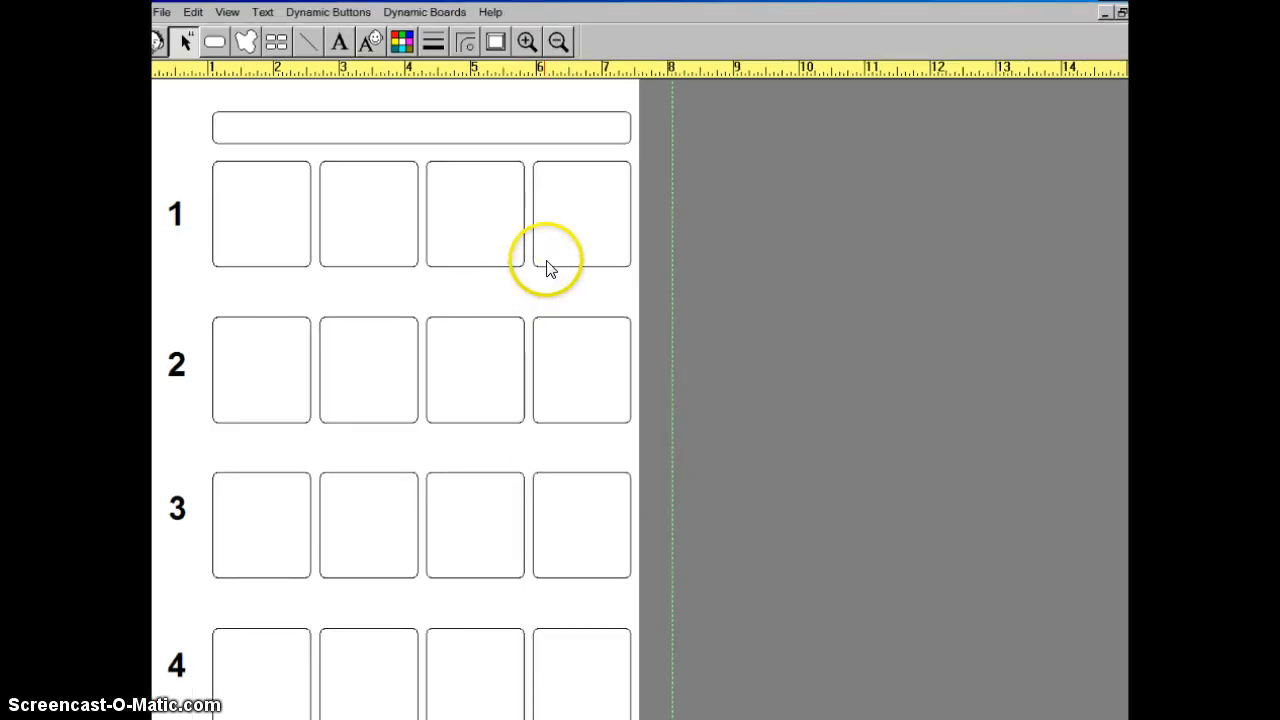
- Cut the fourth box from row 1 of the schedule and confirm its deletion
{"action": "left_click", "coordinate": [556, 238]}
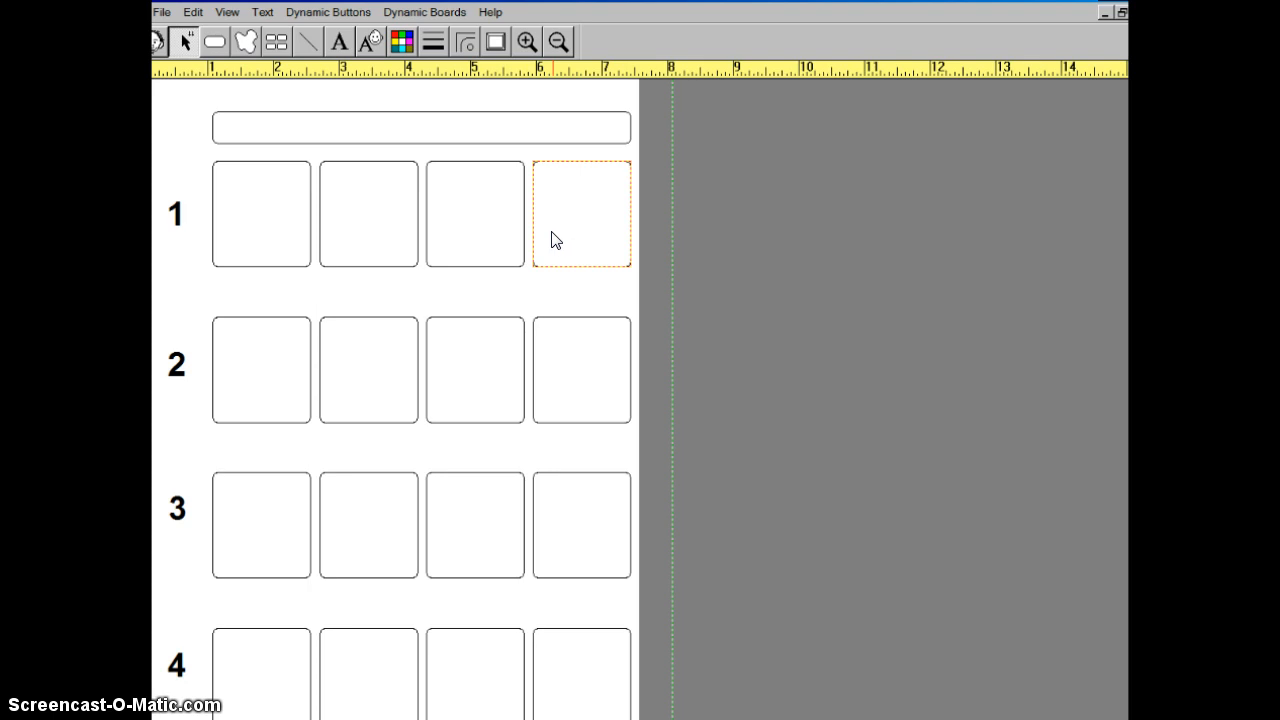
{"action": "left_click", "coordinate": [524, 232]}
{"action": "left_click", "coordinate": [564, 236]}
{"action": "right_click", "coordinate": [564, 234]}
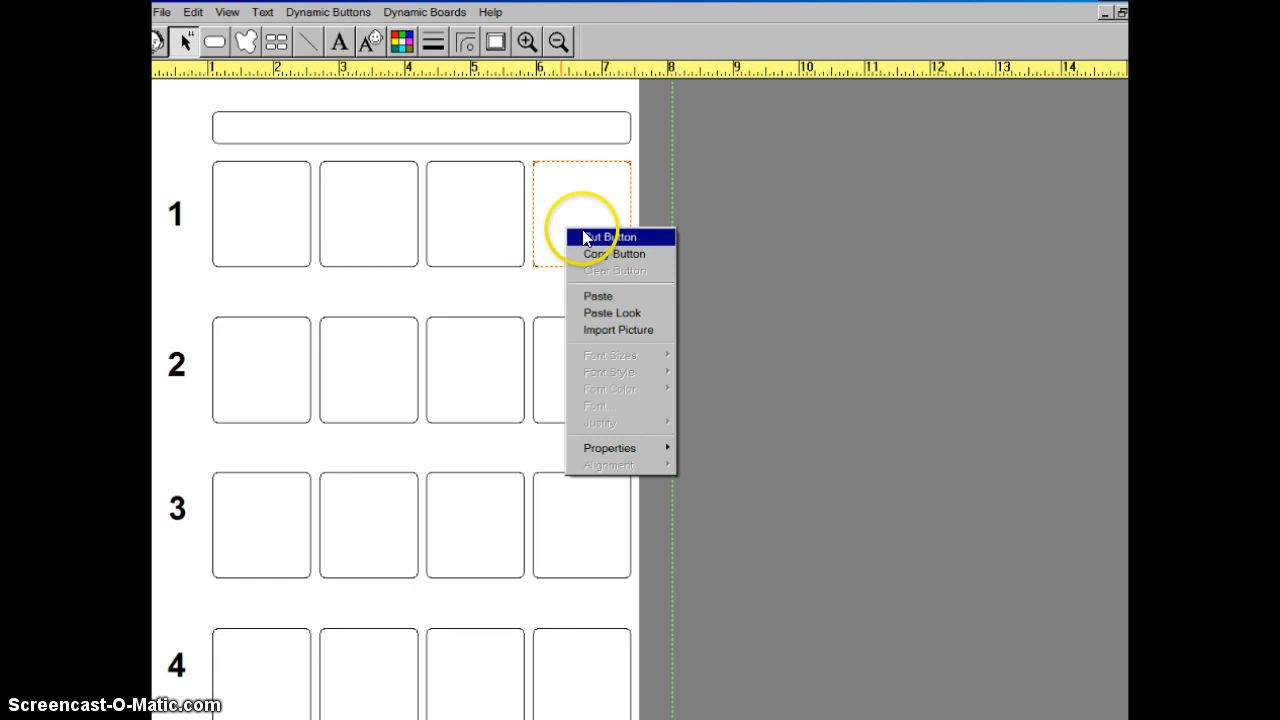
{"action": "left_click", "coordinate": [600, 237]}
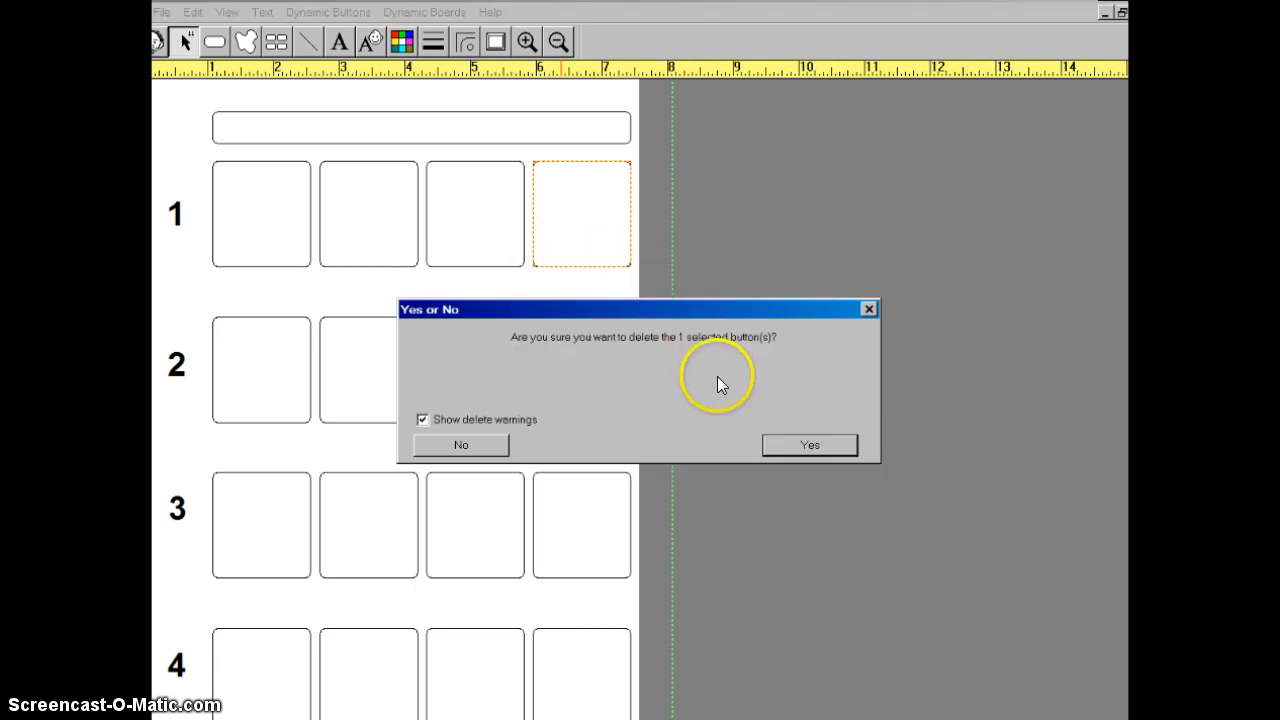
{"action": "left_click", "coordinate": [816, 446]}
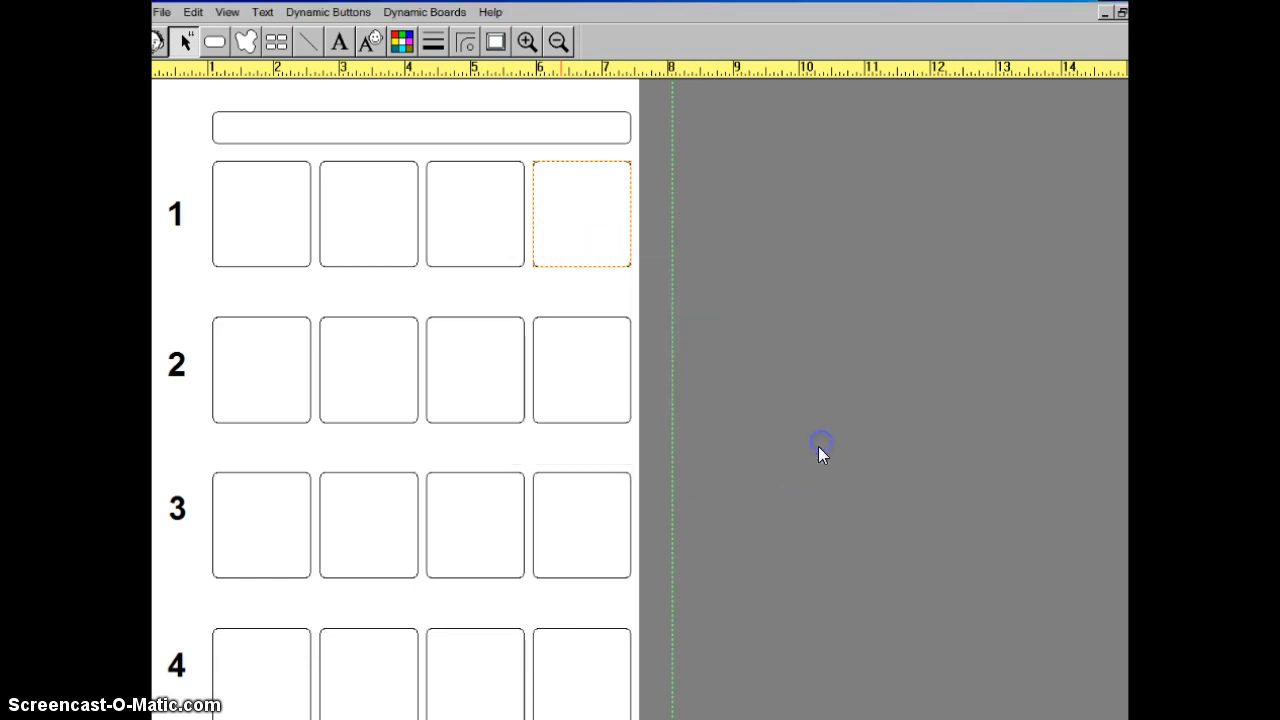
- Delete the fourth box from each of rows 2, 3 and 4
{"action": "left_click", "coordinate": [577, 395]}
{"action": "right_click", "coordinate": [577, 393]}
{"action": "left_click", "coordinate": [590, 404]}
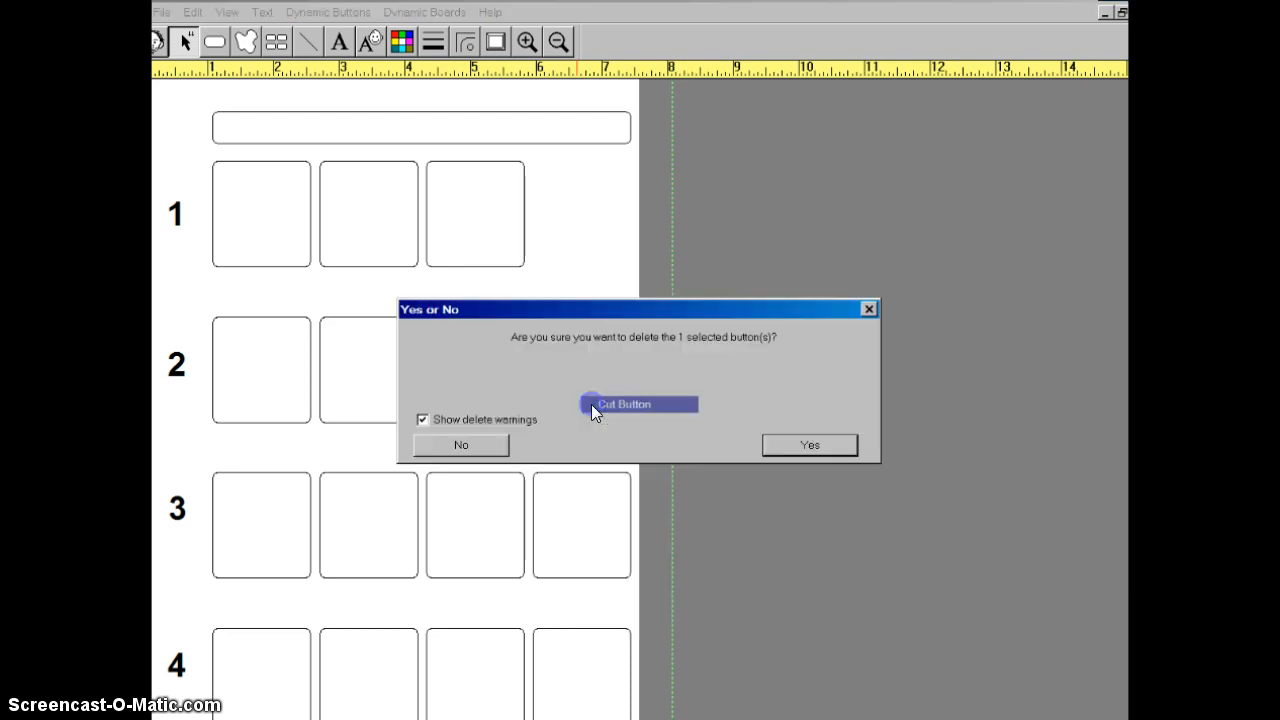
{"action": "left_click", "coordinate": [810, 445]}
{"action": "right_click", "coordinate": [579, 553]}
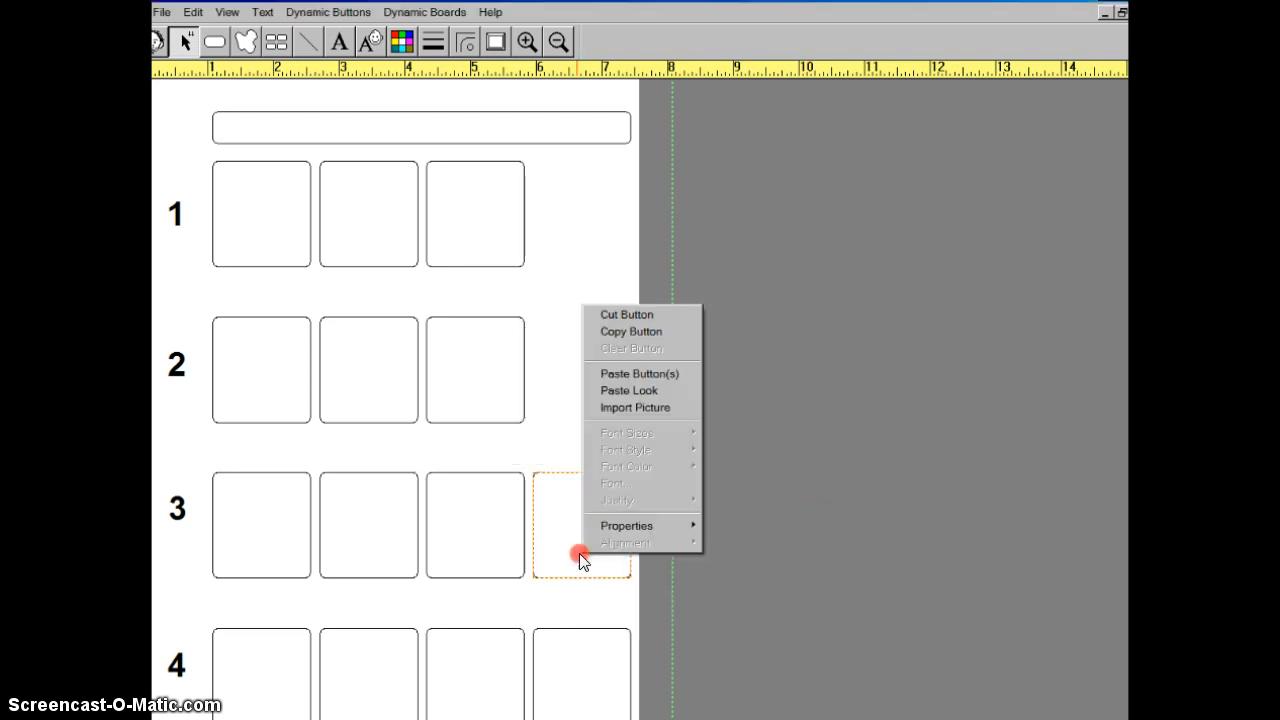
{"action": "left_click", "coordinate": [632, 314]}
{"action": "left_click", "coordinate": [802, 447]}
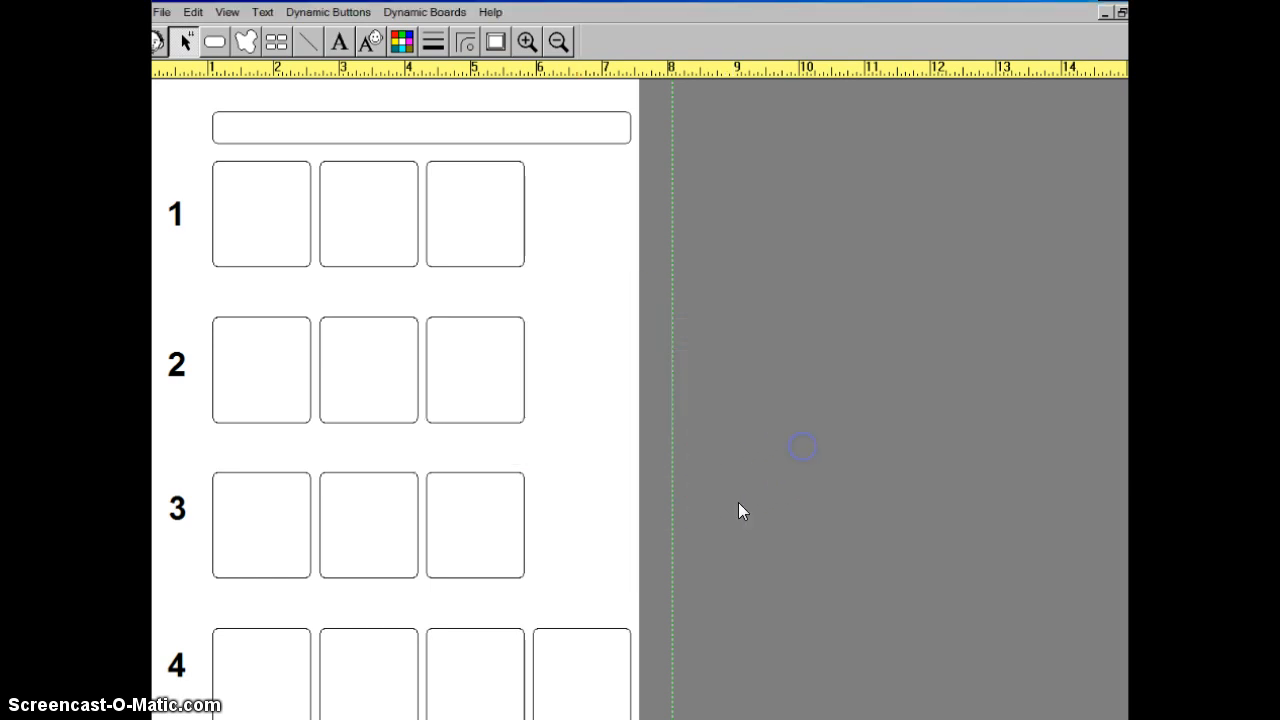
{"action": "right_click", "coordinate": [606, 684]}
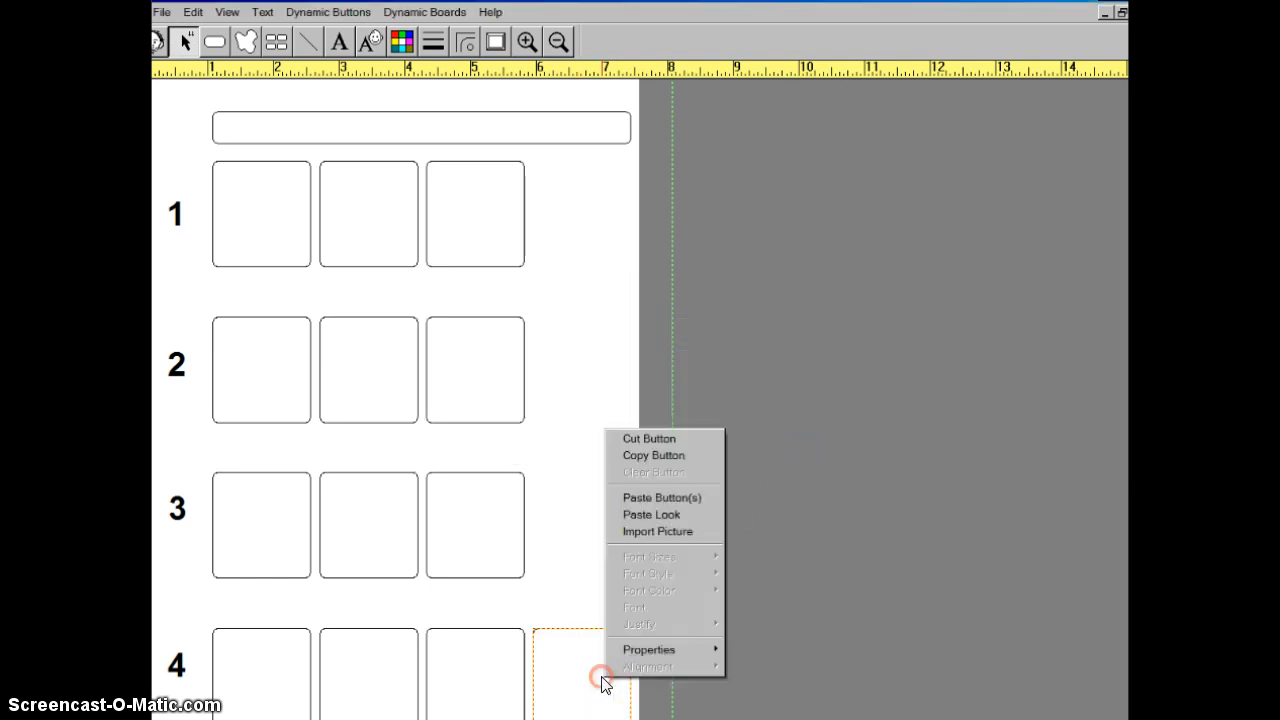
{"action": "left_click", "coordinate": [657, 439]}
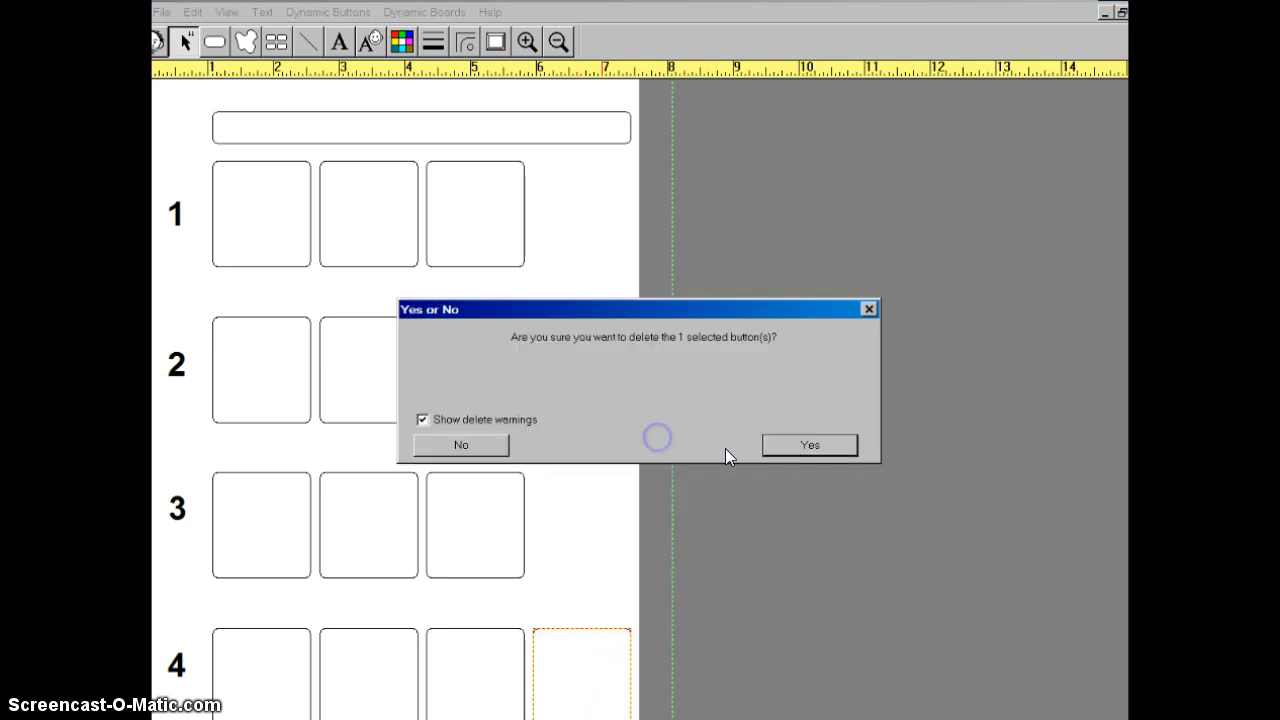
{"action": "left_click", "coordinate": [806, 443]}
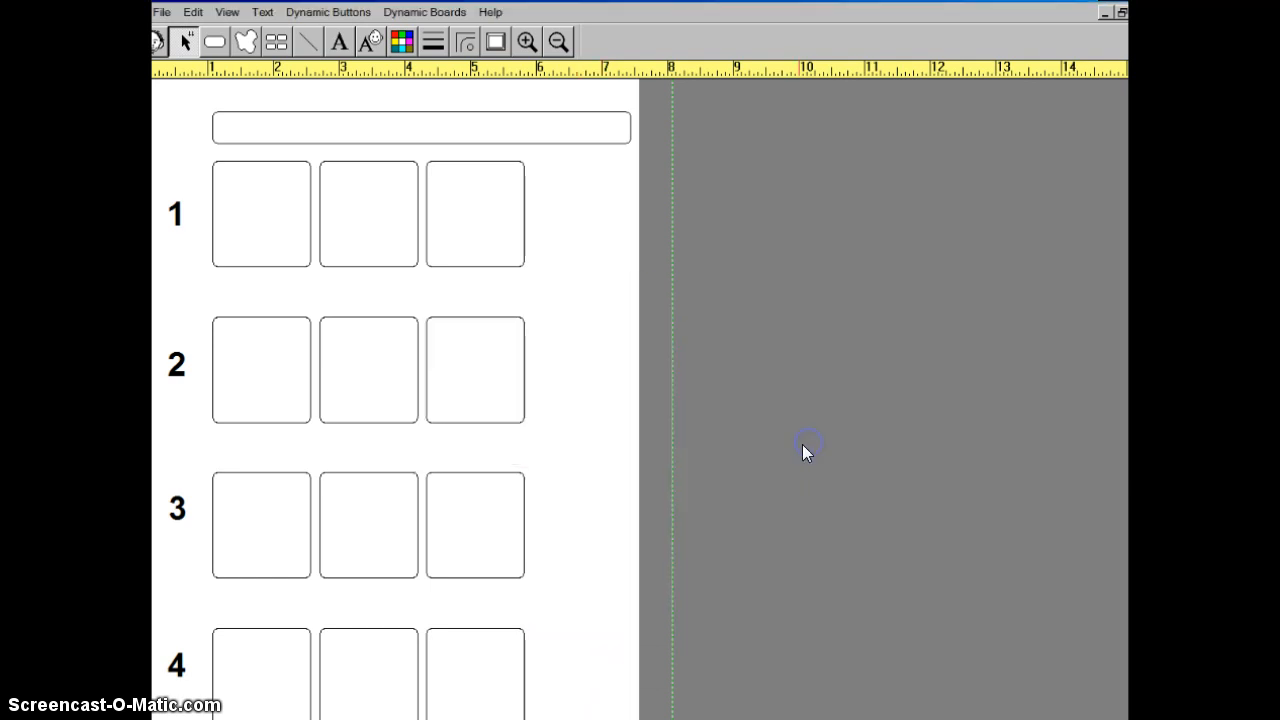
- Delete the three remaining boxes in row 4, leaving only the row's number label
{"action": "right_click", "coordinate": [491, 678]}
{"action": "left_click", "coordinate": [567, 435]}
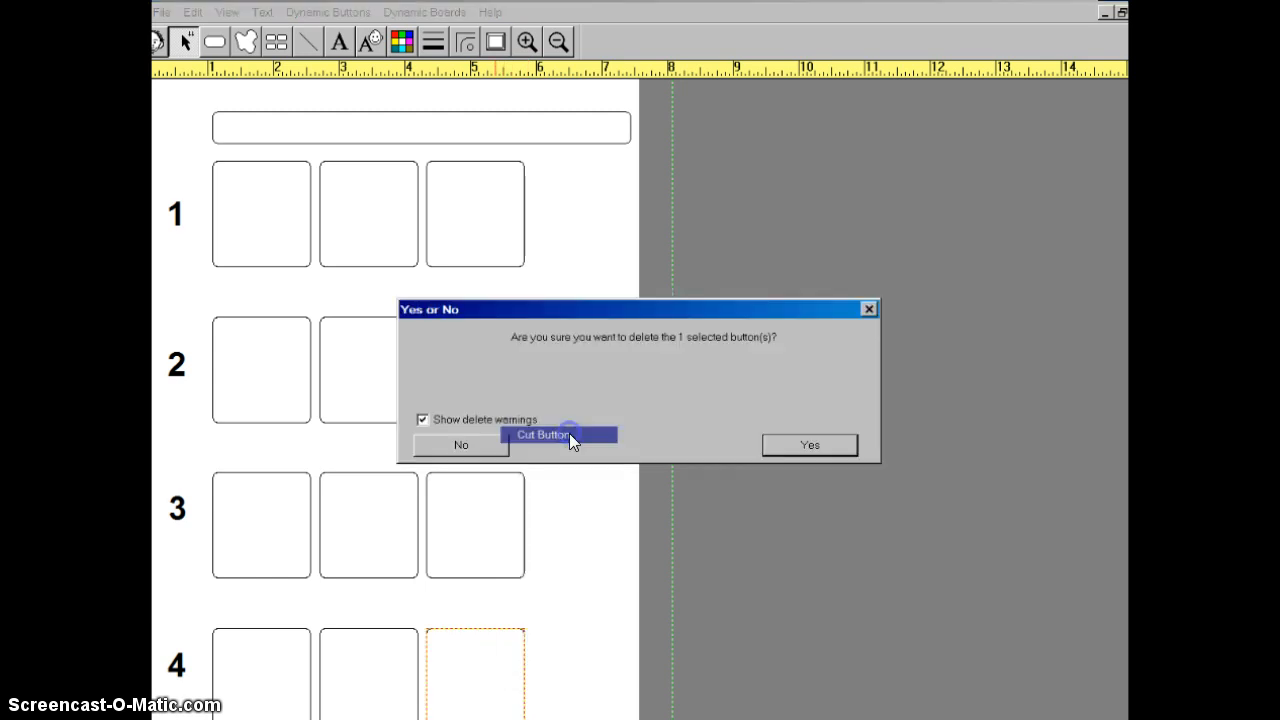
{"action": "left_click", "coordinate": [808, 446]}
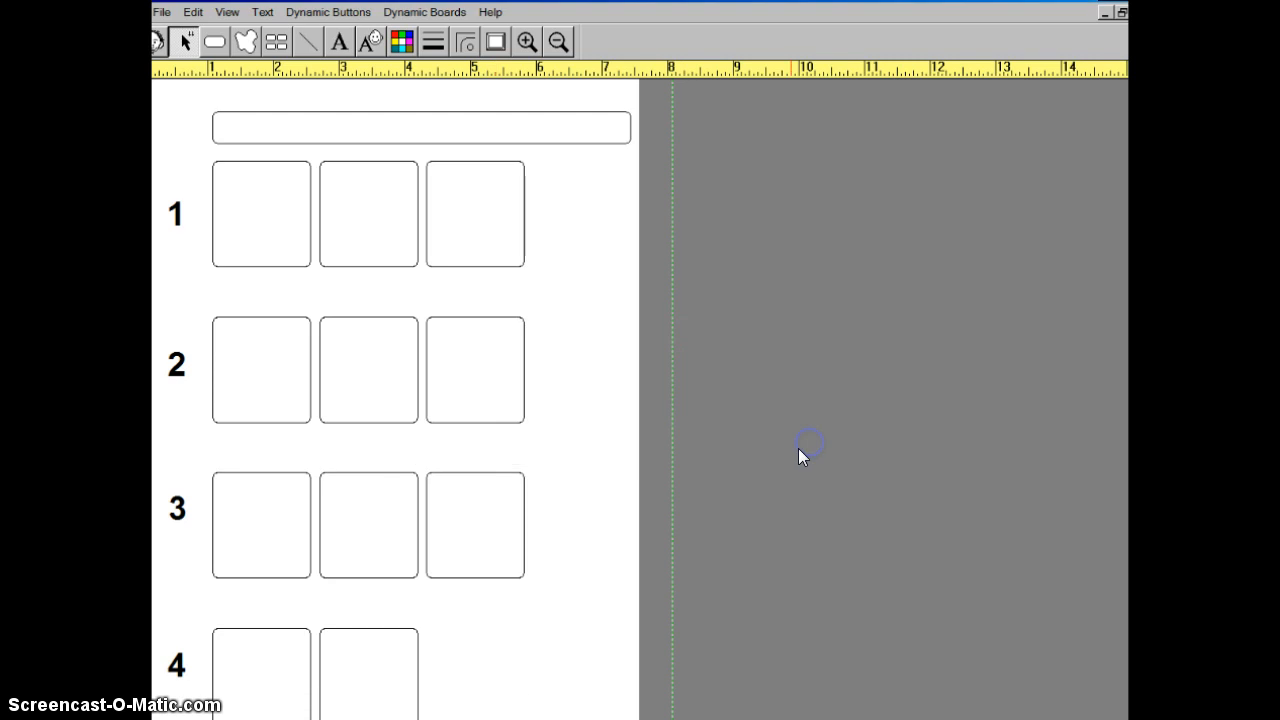
{"action": "right_click", "coordinate": [343, 703]}
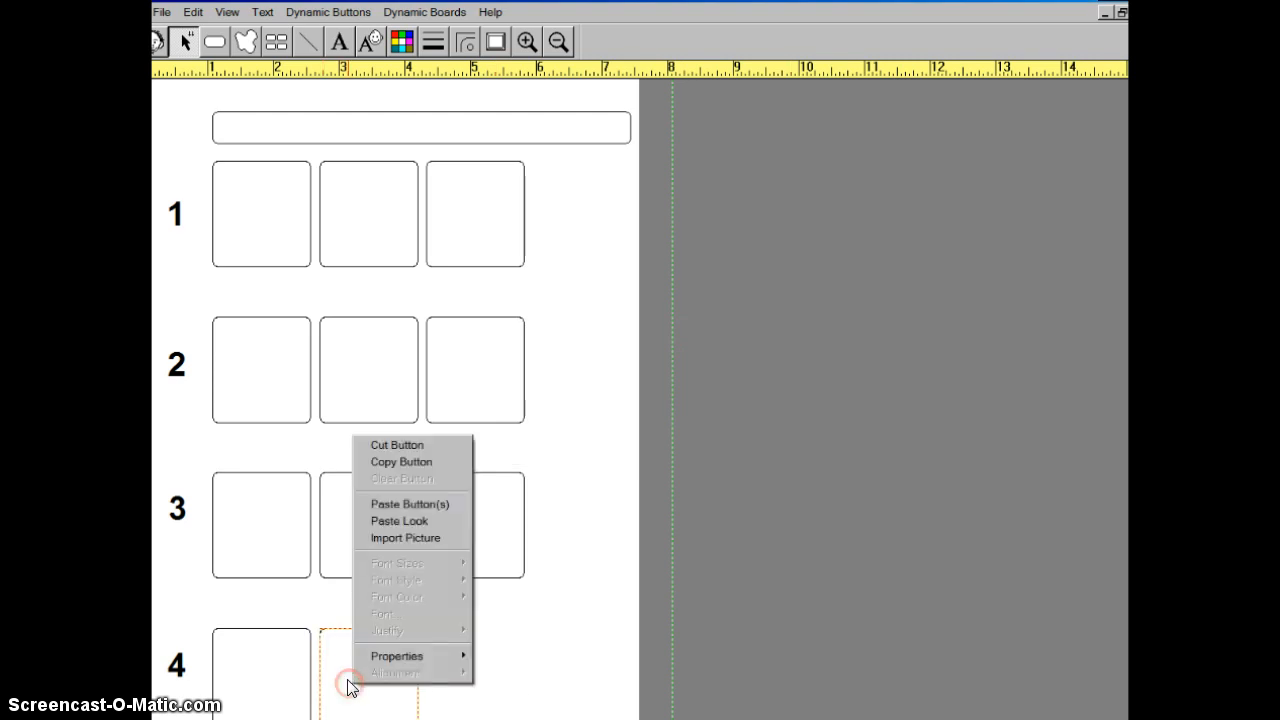
{"action": "left_click", "coordinate": [413, 443]}
{"action": "left_click", "coordinate": [809, 446]}
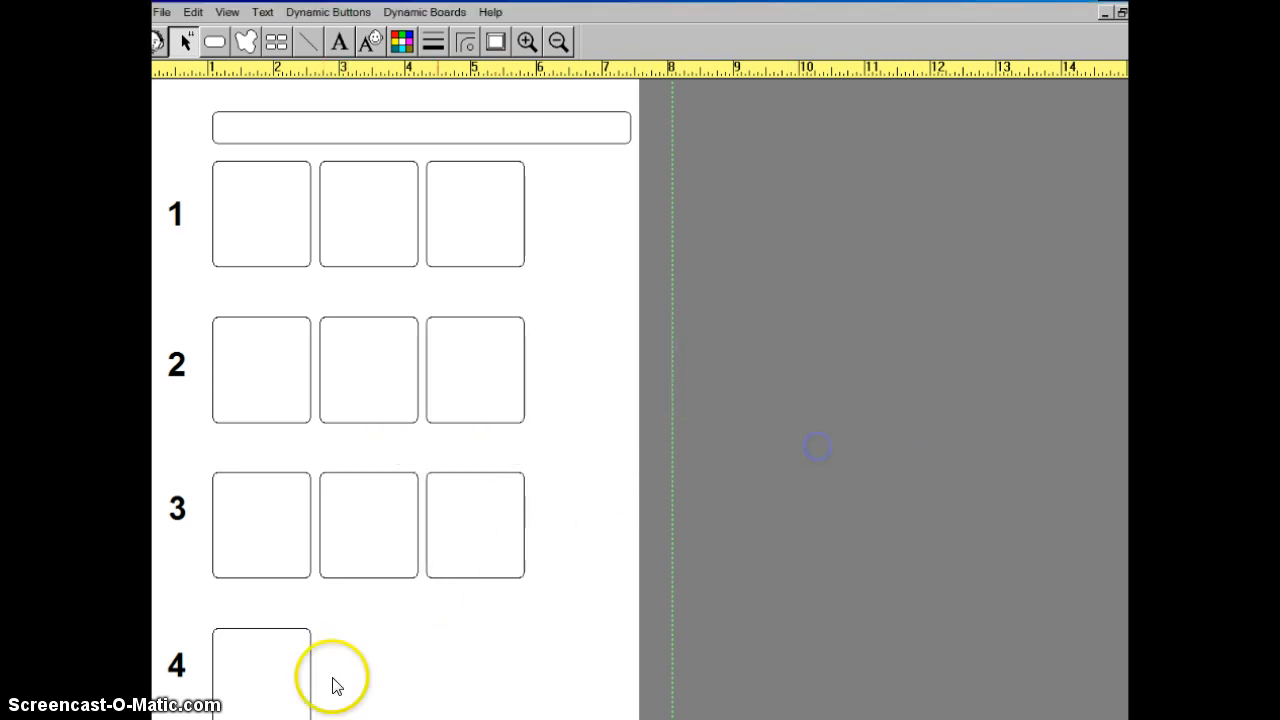
{"action": "right_click", "coordinate": [266, 678]}
{"action": "left_click", "coordinate": [313, 433]}
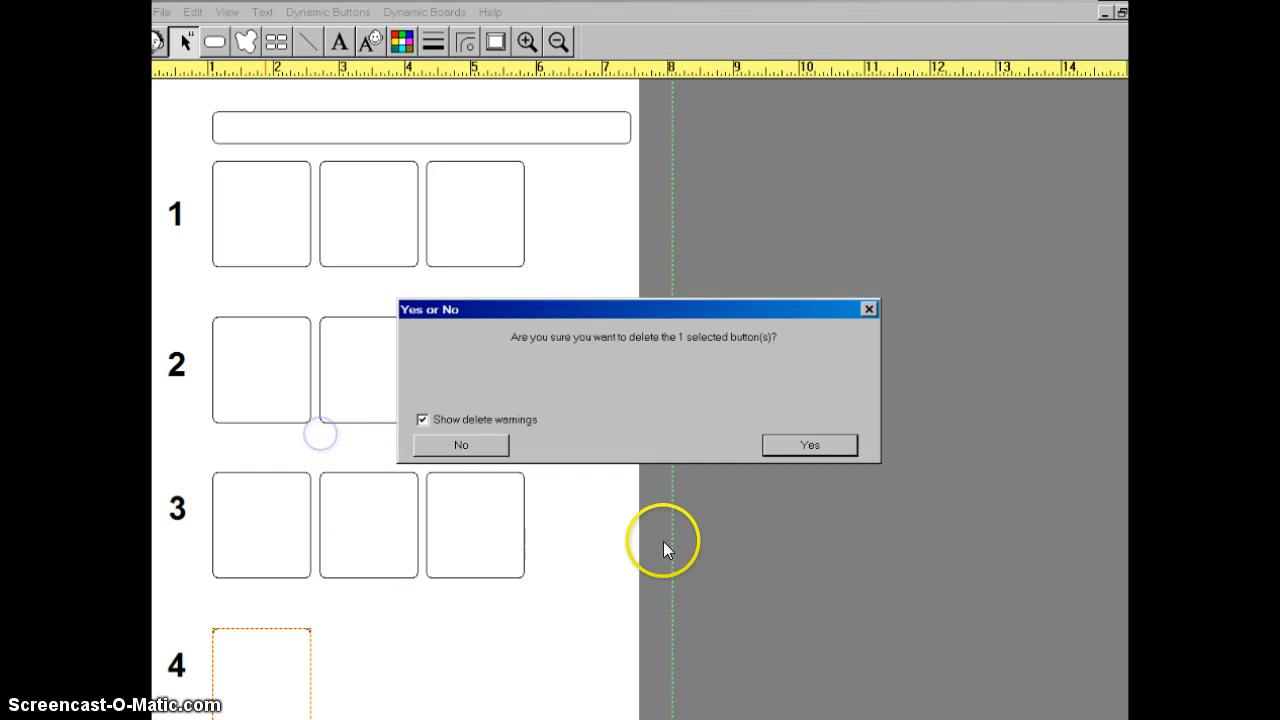
{"action": "left_click", "coordinate": [791, 446]}
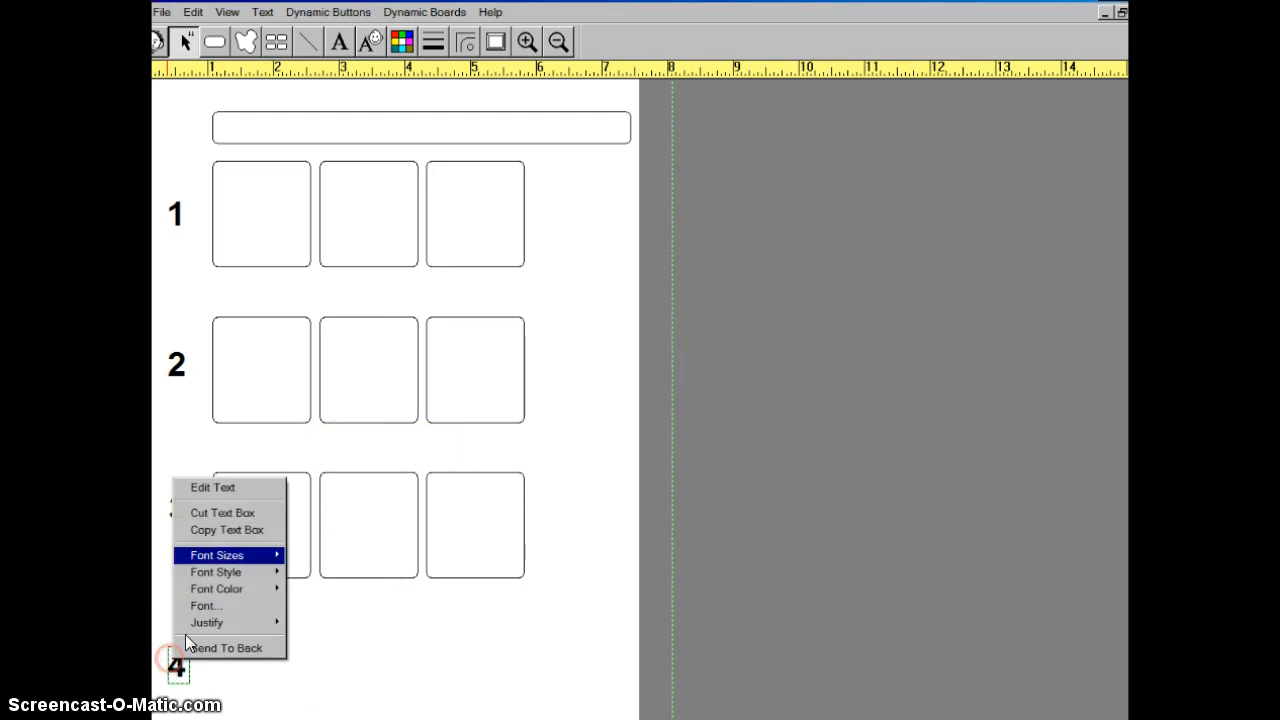
- Cut the text box with the row number 4 and confirm its deletion
{"action": "left_click", "coordinate": [343, 700]}
{"action": "right_click", "coordinate": [178, 670]}
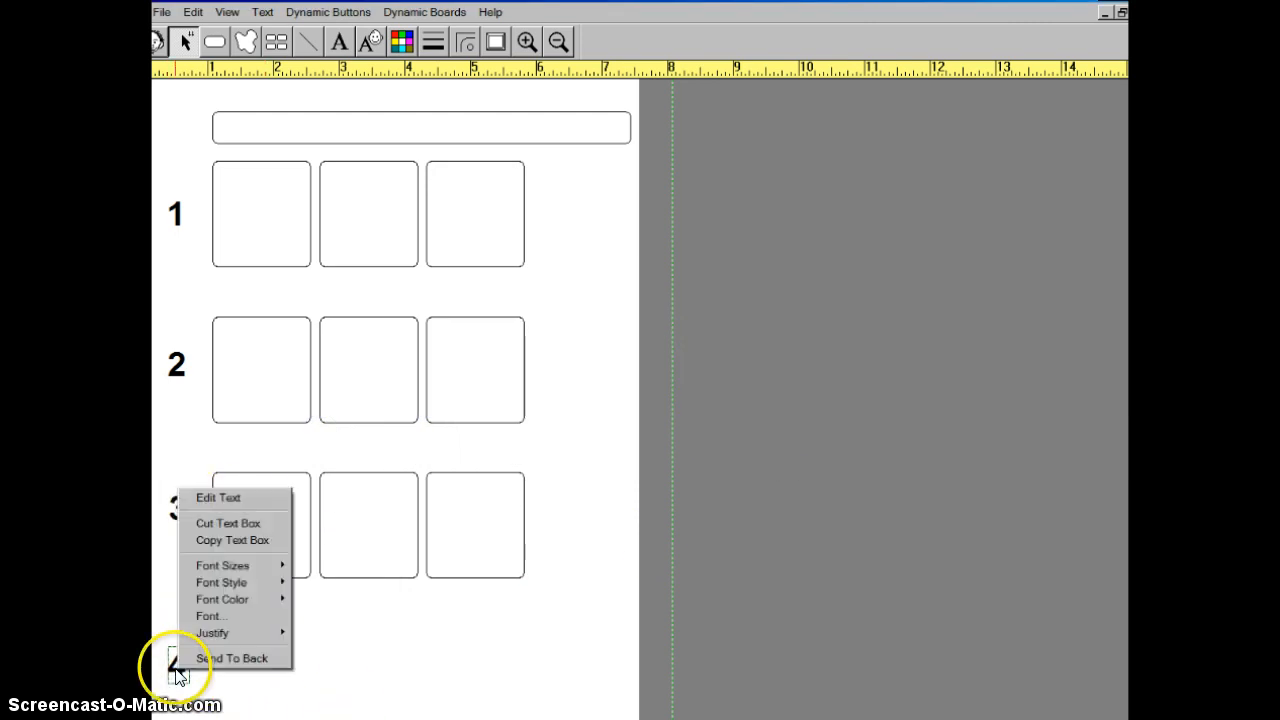
{"action": "left_click", "coordinate": [234, 524]}
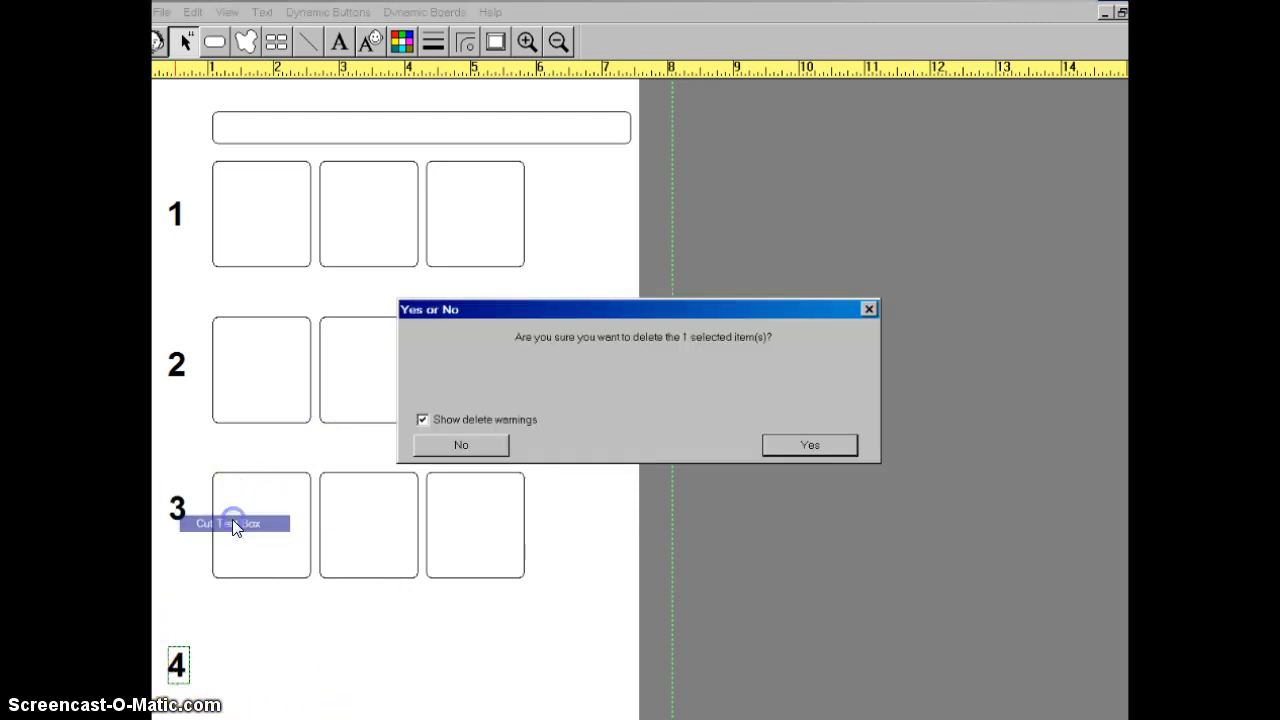
{"action": "left_click", "coordinate": [801, 443]}
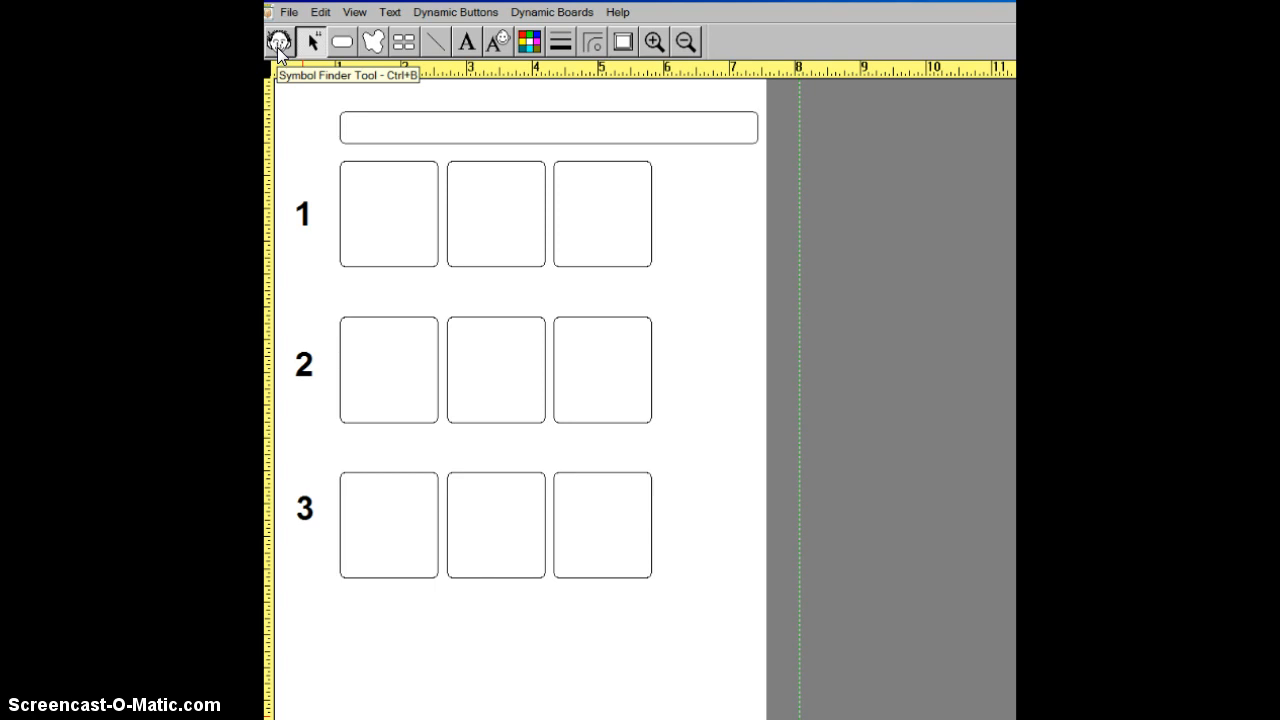
- Open the Symbol Finder and move its window over the empty area beside the schedule
{"action": "left_click", "coordinate": [277, 45]}
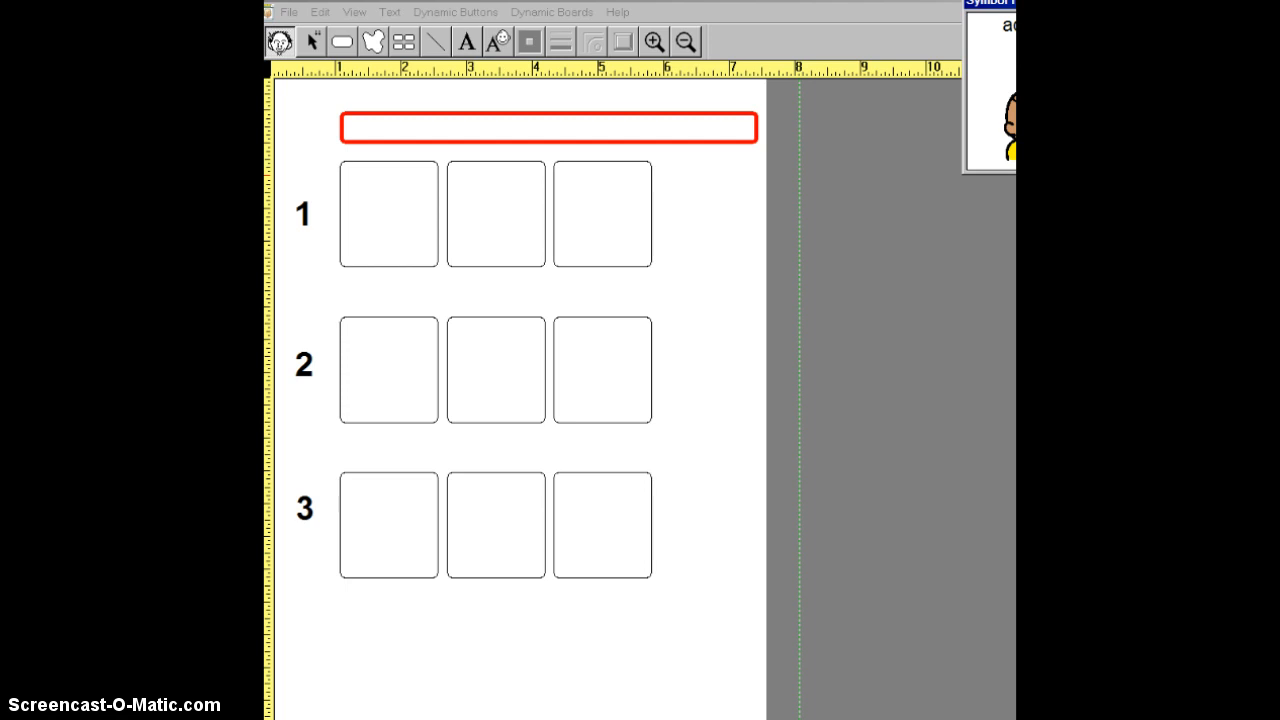
{"action": "left_click_drag", "start_coordinate": [1010, 3], "coordinate": [885, 262]}
{"action": "left_click", "coordinate": [890, 172]}
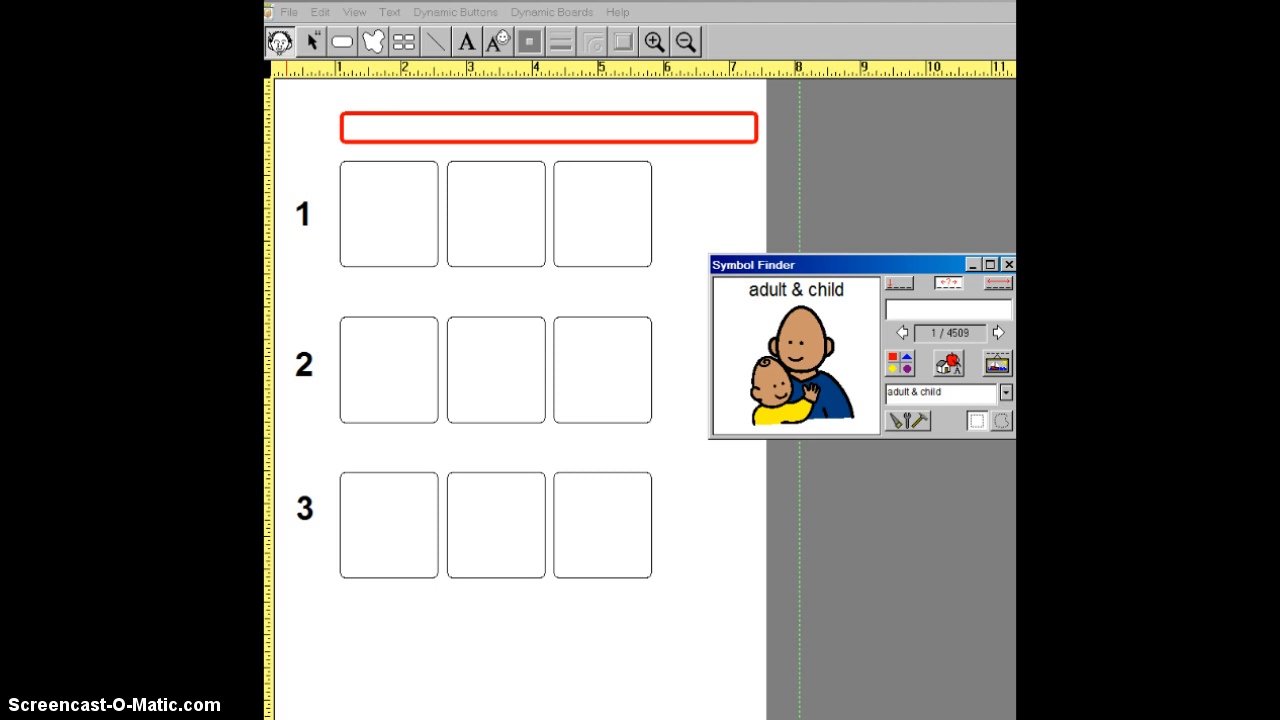
{"action": "left_click", "coordinate": [900, 309]}
{"action": "left_click", "coordinate": [906, 310]}
{"action": "left_click", "coordinate": [910, 311]}
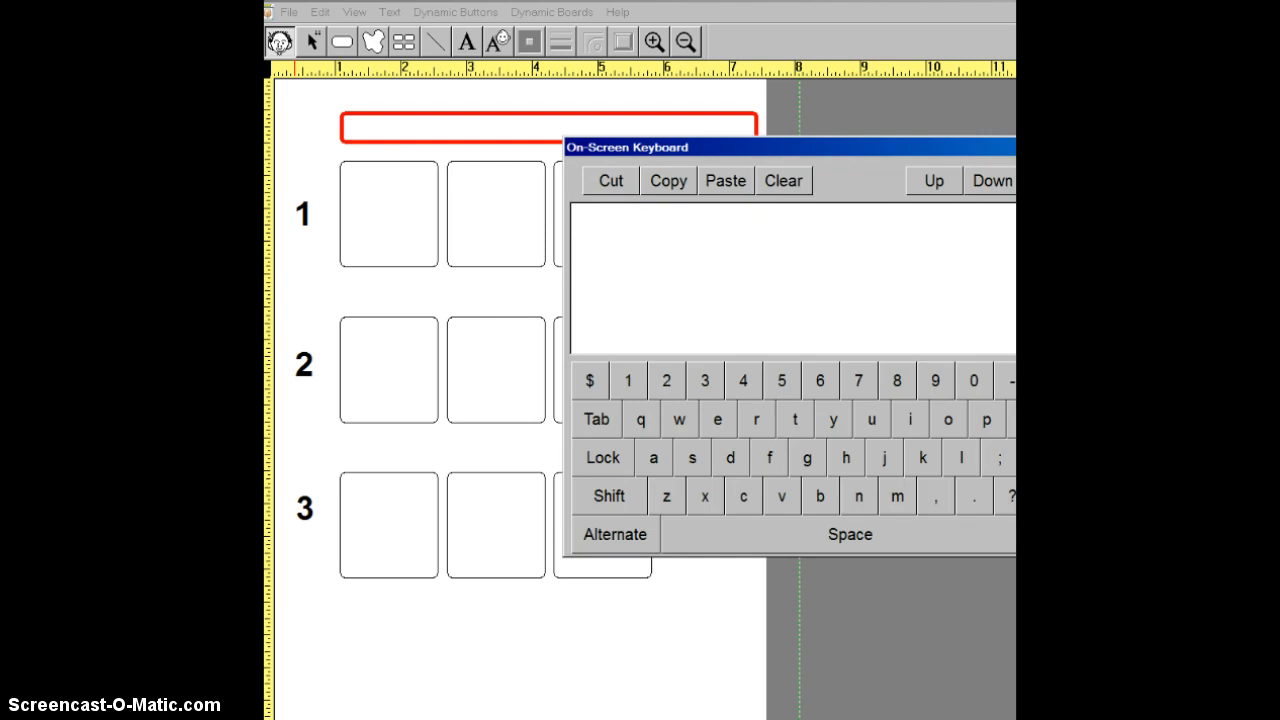
{"action": "key", "text": "Escape"}
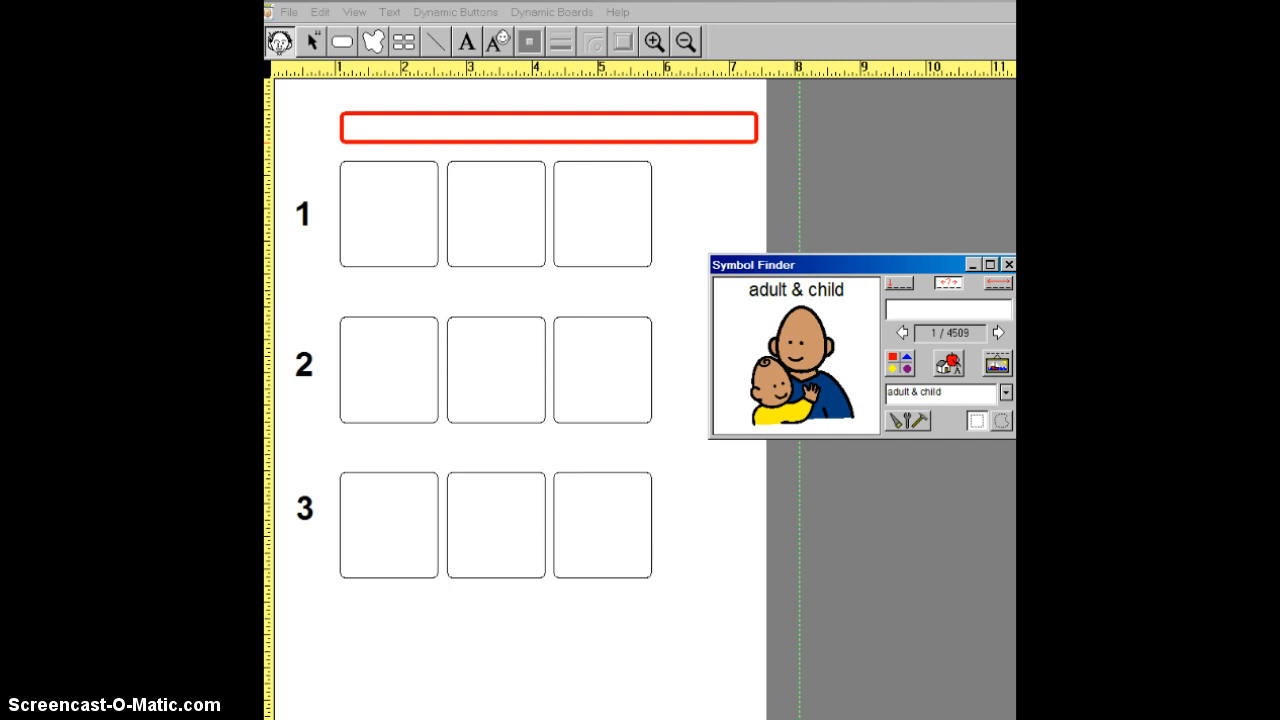
- Search for "schedule", select the schedule symbol with the name "Morning Schedule", and place it in the title box above row 1
{"action": "type", "text": "schedule"}
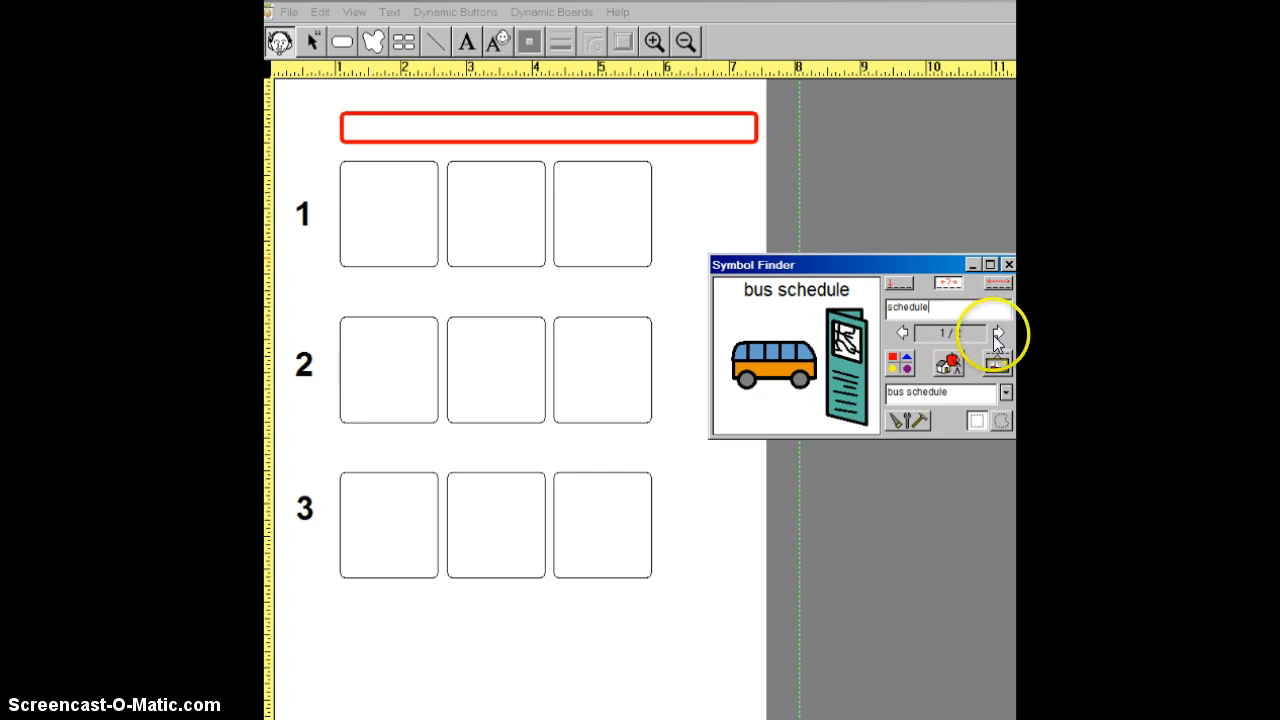
{"action": "left_click", "coordinate": [901, 334]}
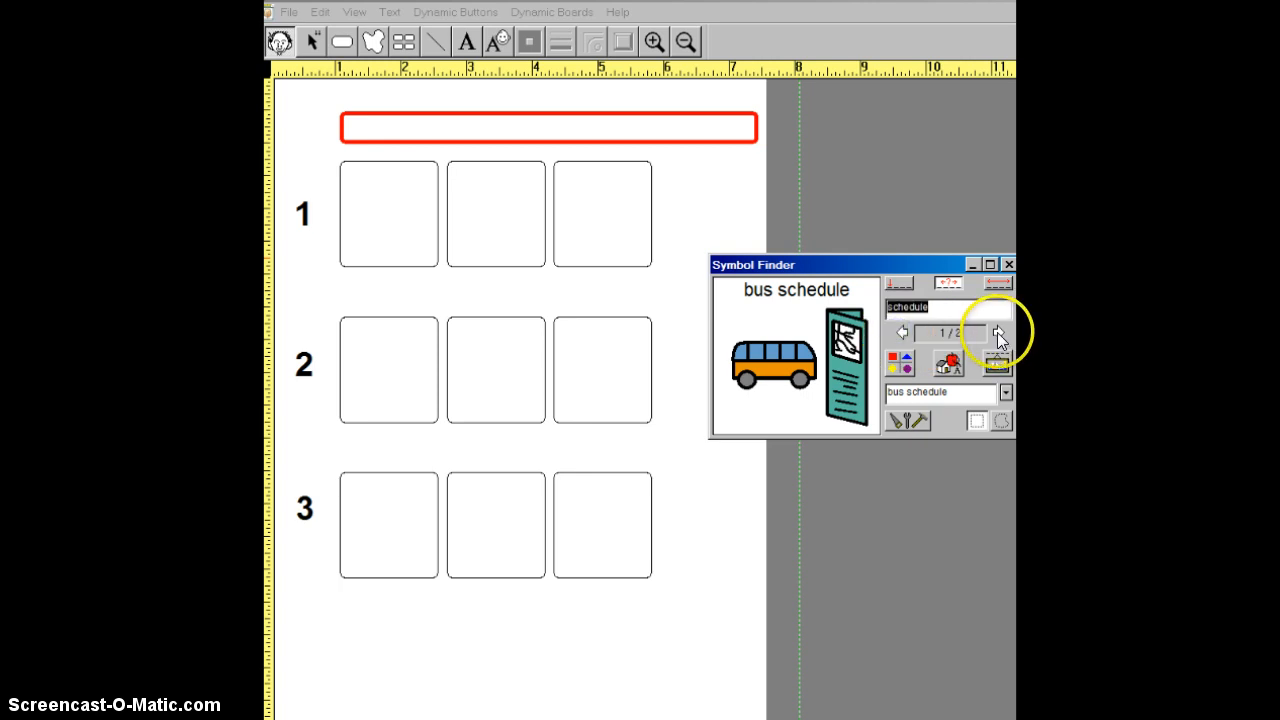
{"action": "left_click", "coordinate": [997, 332]}
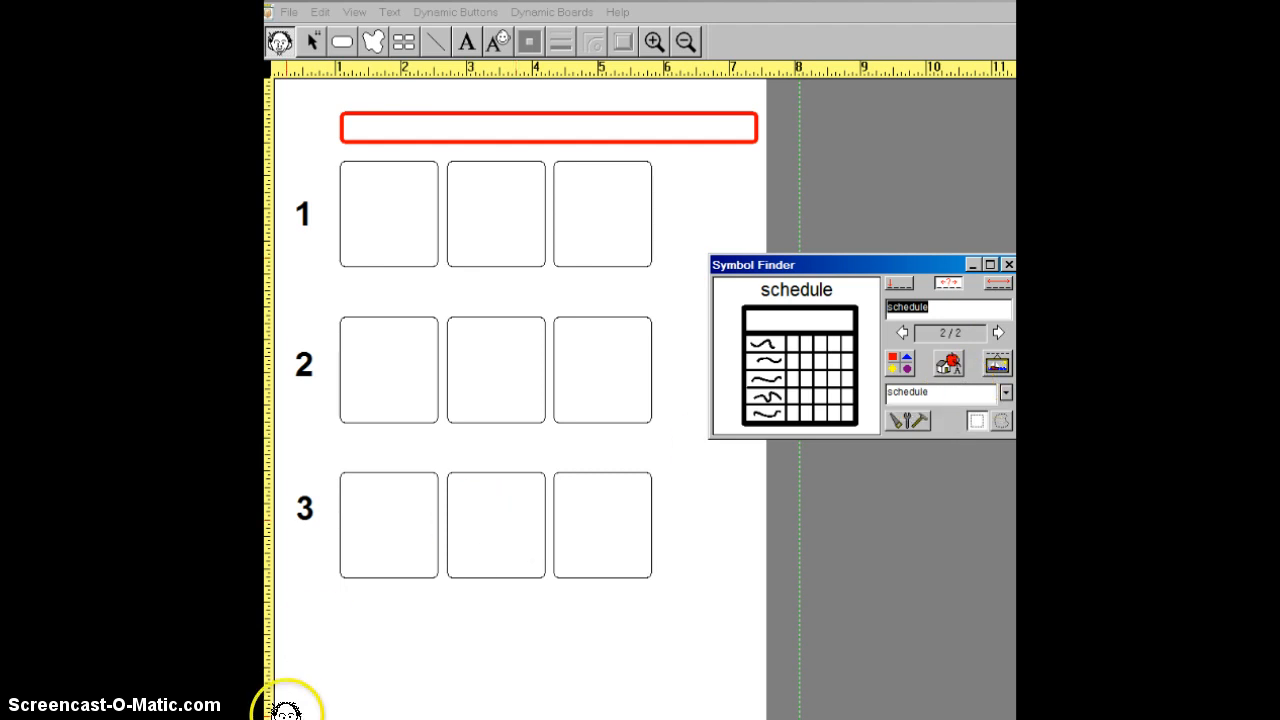
{"action": "left_click", "coordinate": [1004, 393]}
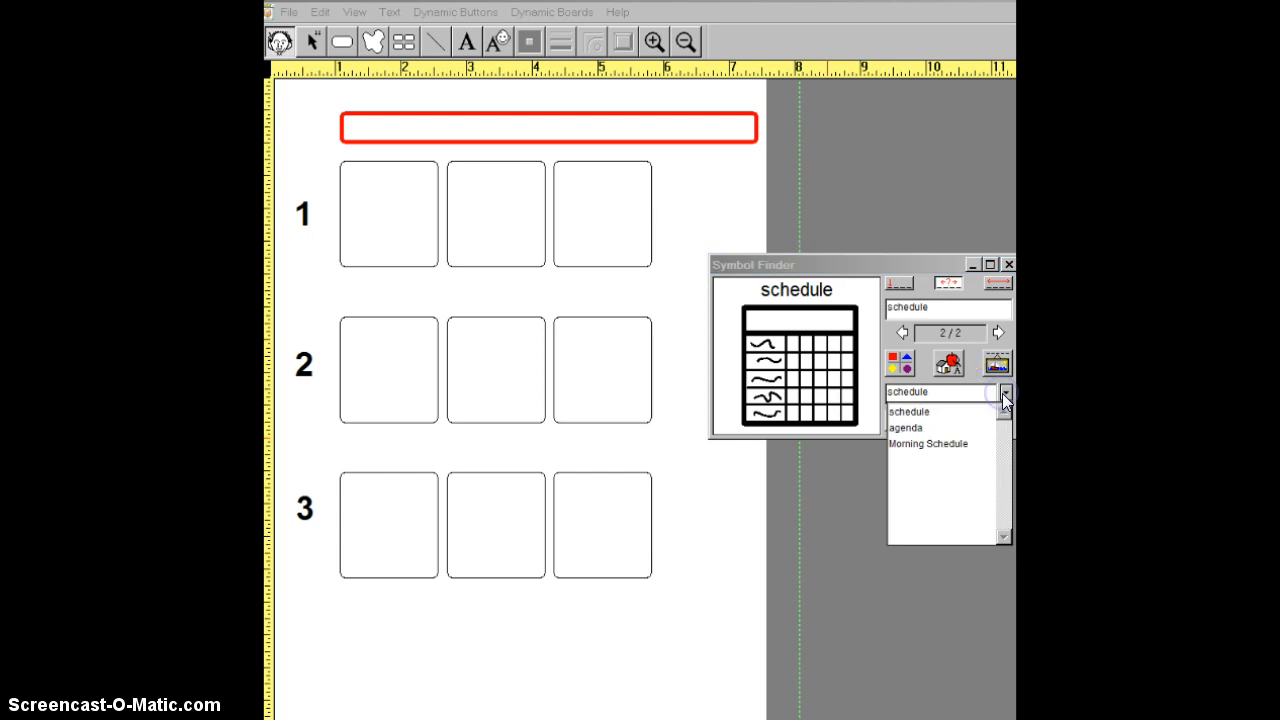
{"action": "left_click", "coordinate": [930, 444]}
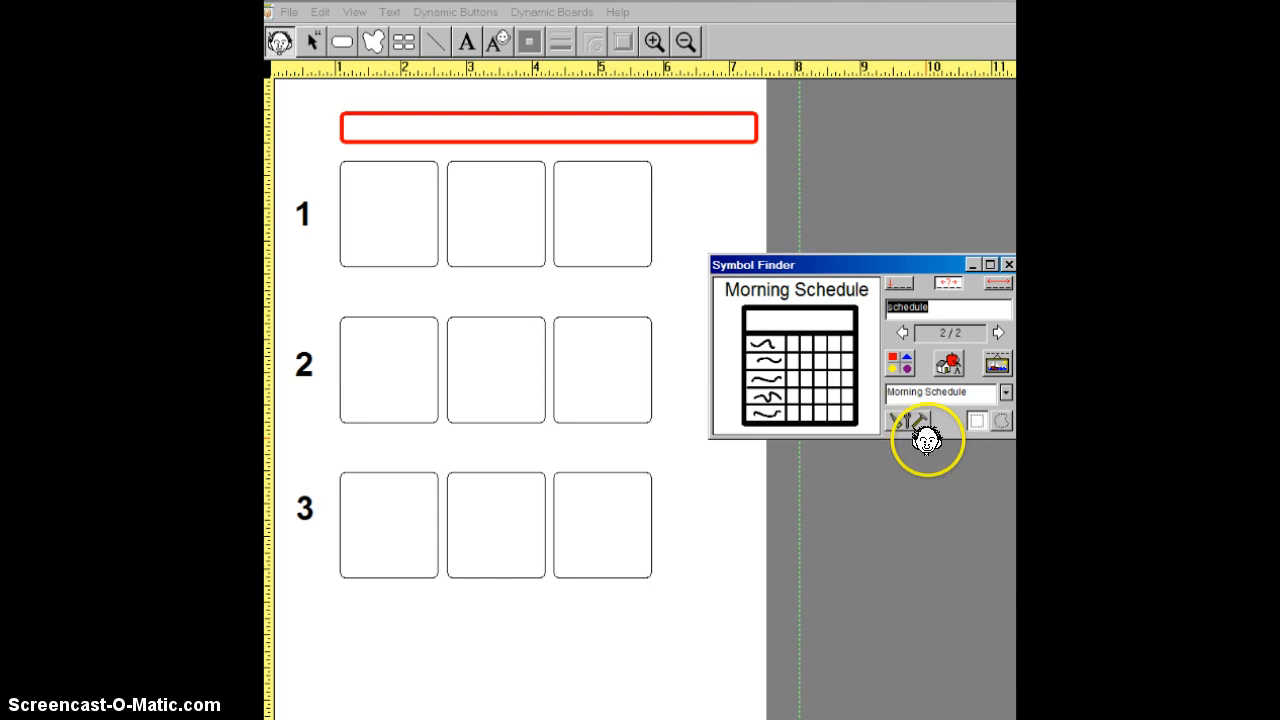
{"action": "left_click", "coordinate": [514, 128]}
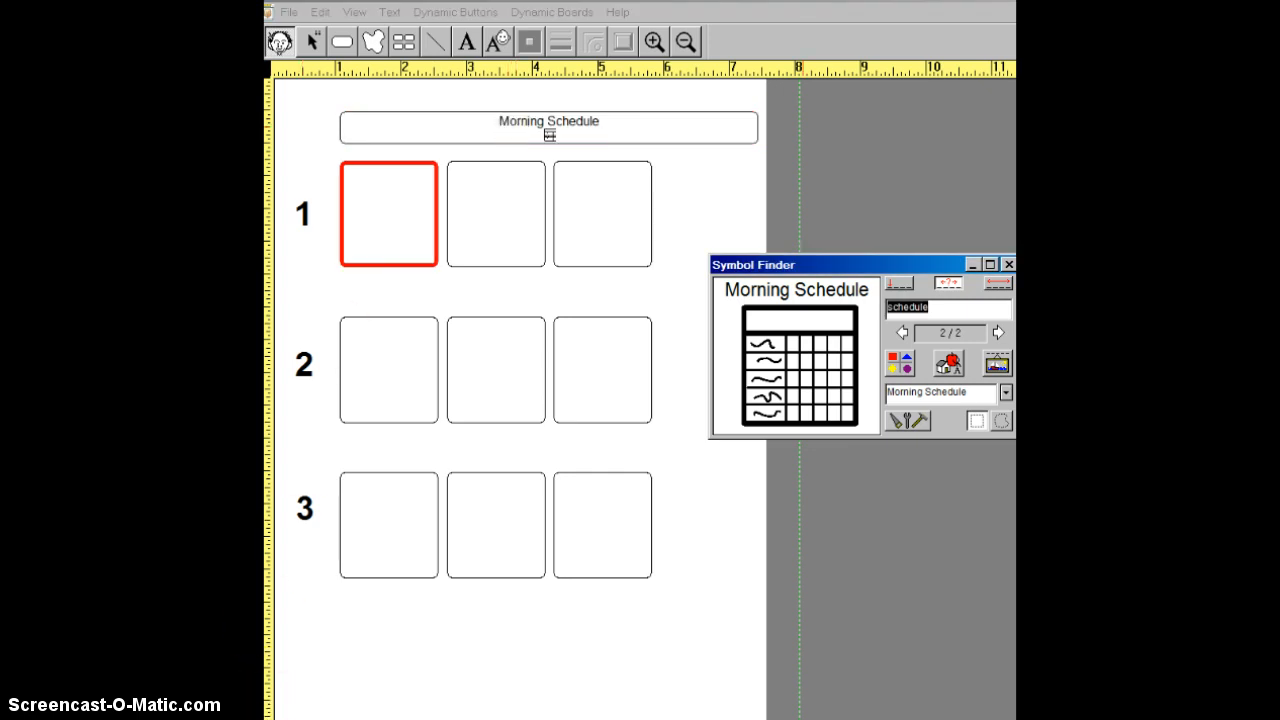
- Search for "bell", browse to the orange bell symbol, and place it in the first box of row 1
{"action": "type", "text": "bell"}
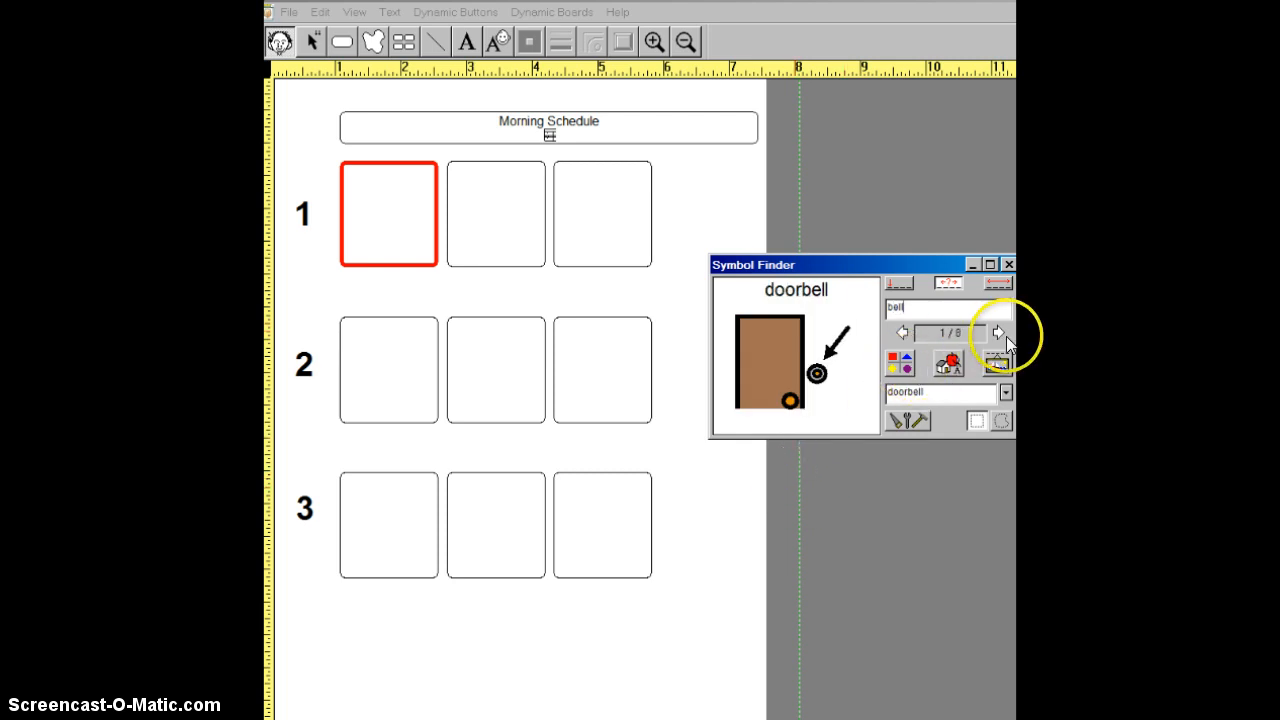
{"action": "left_click", "coordinate": [995, 332]}
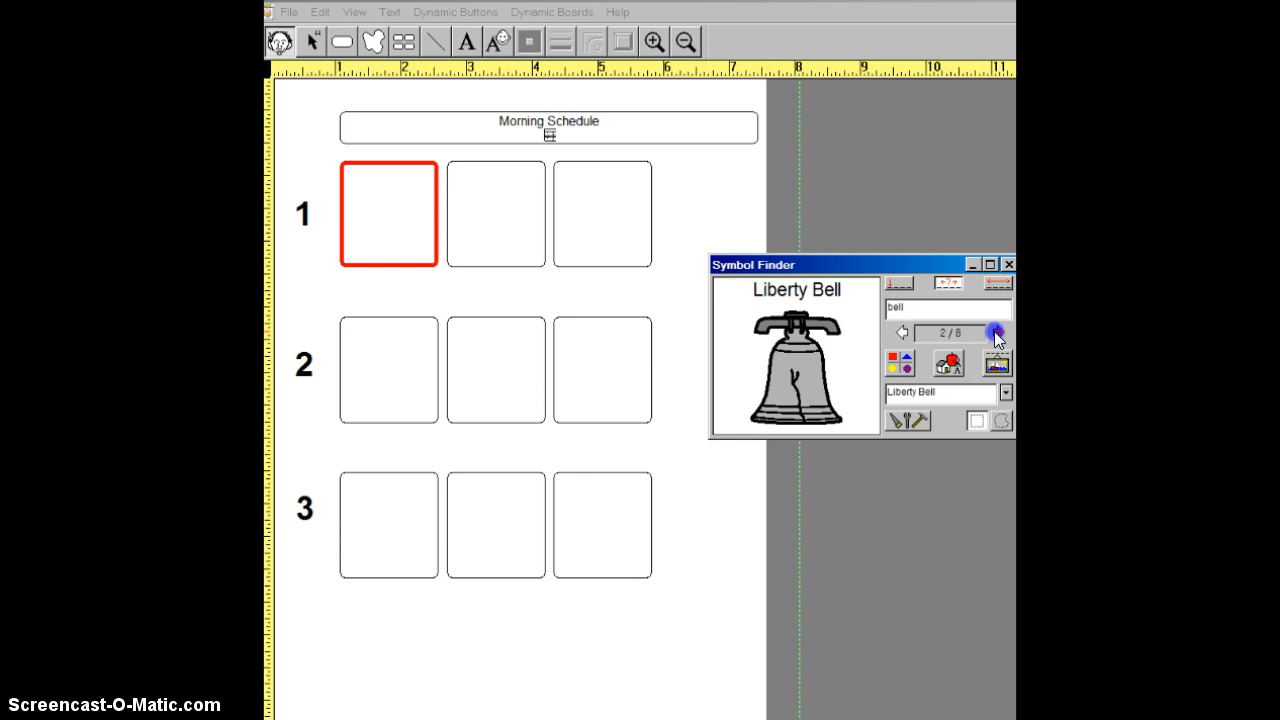
{"action": "left_click", "coordinate": [995, 332]}
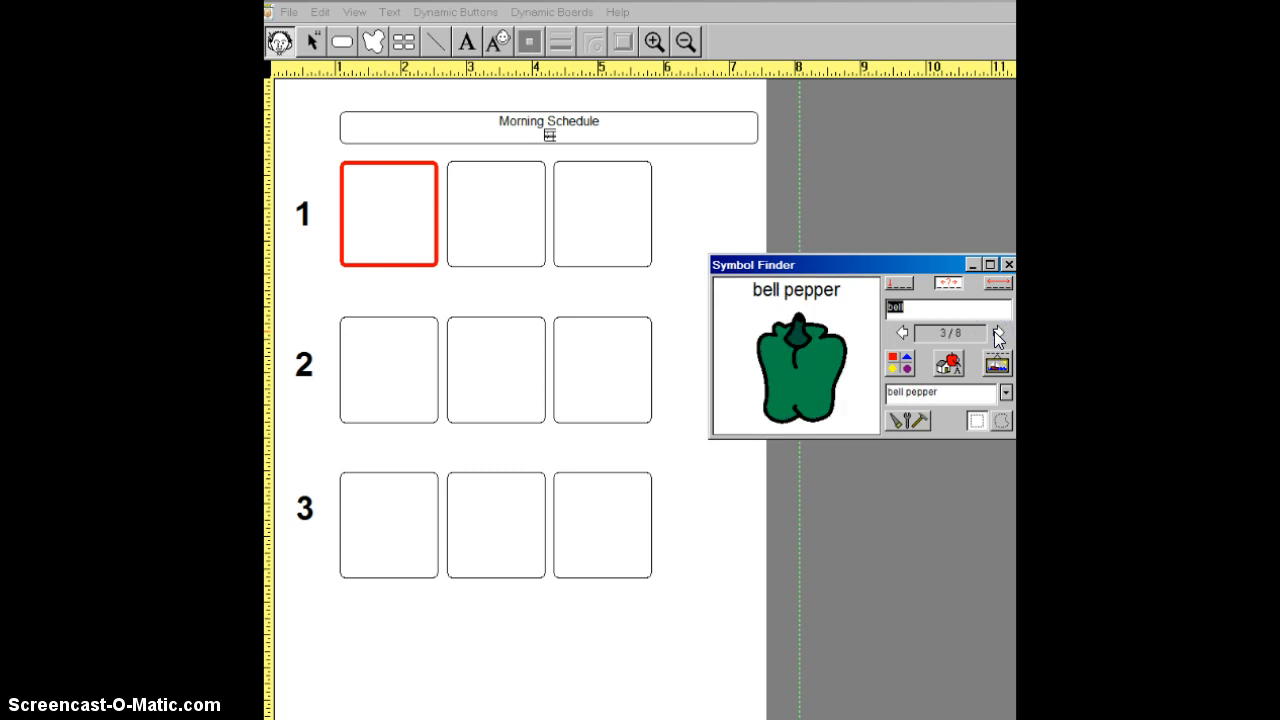
{"action": "left_click", "coordinate": [996, 333]}
{"action": "left_click", "coordinate": [996, 333]}
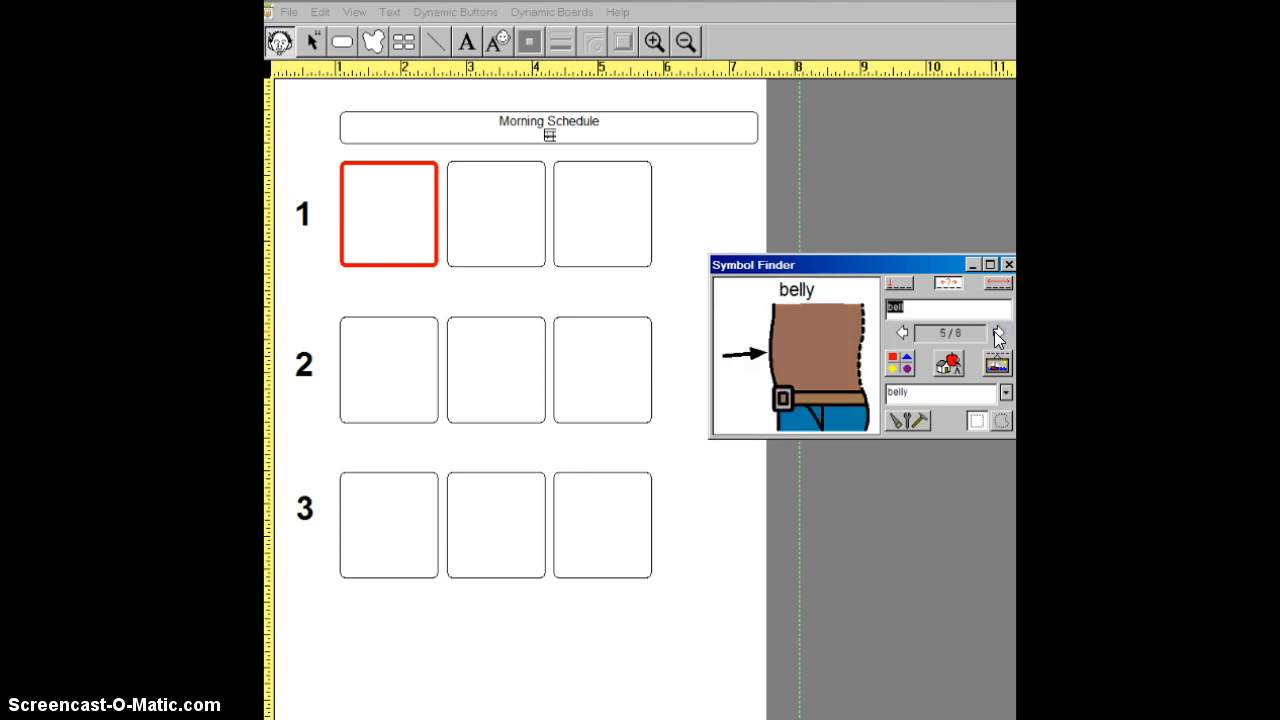
{"action": "left_click", "coordinate": [996, 332]}
{"action": "left_click", "coordinate": [996, 332]}
{"action": "left_click", "coordinate": [903, 334]}
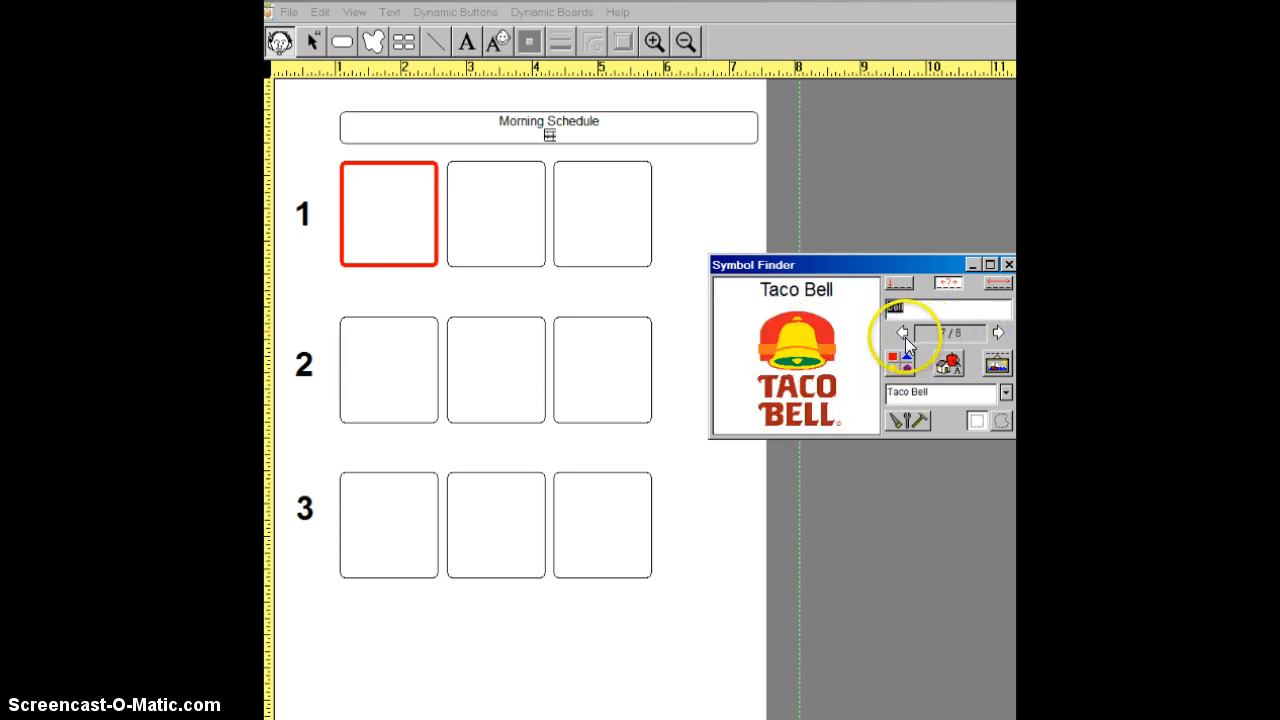
{"action": "left_click", "coordinate": [997, 332]}
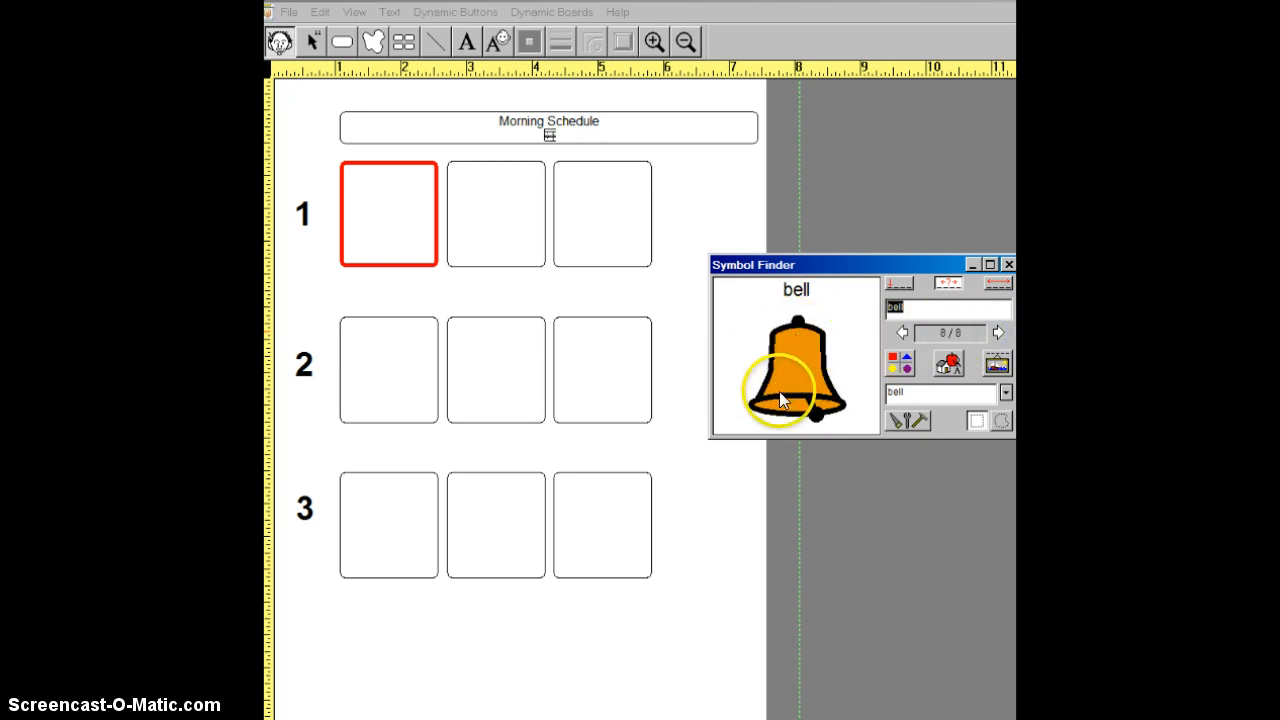
{"action": "left_click", "coordinate": [804, 373]}
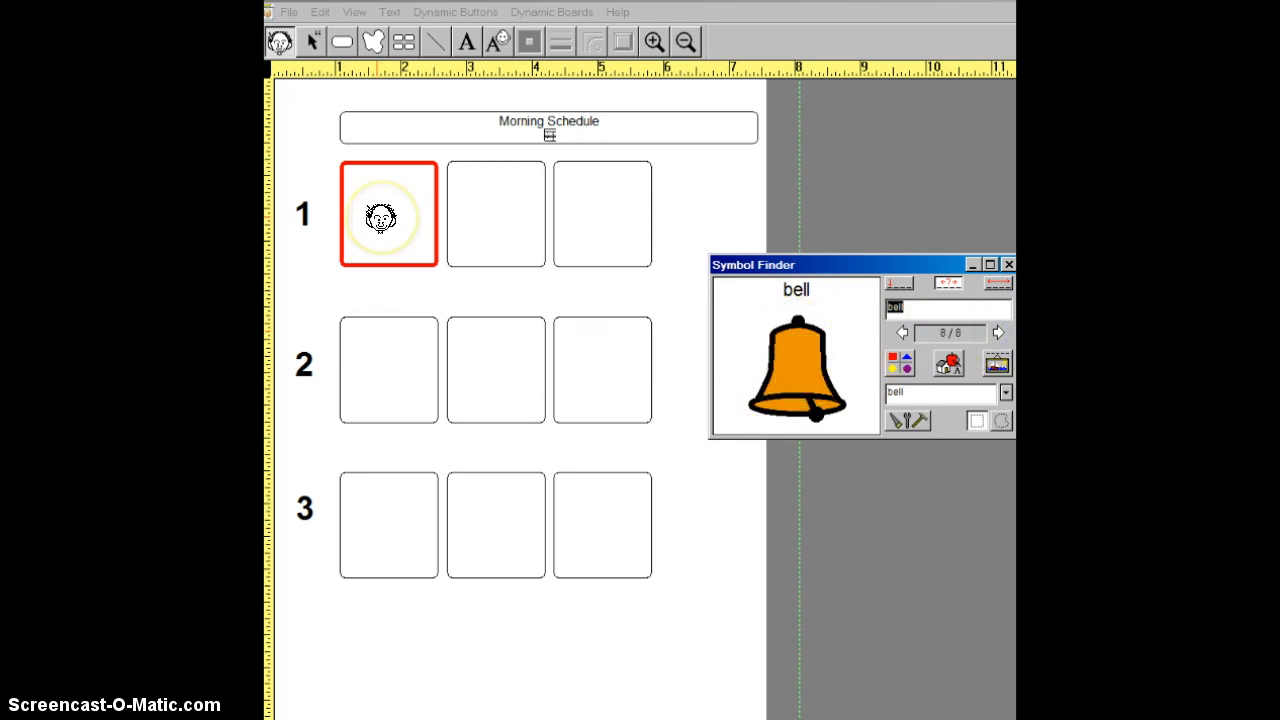
{"action": "left_click", "coordinate": [381, 218]}
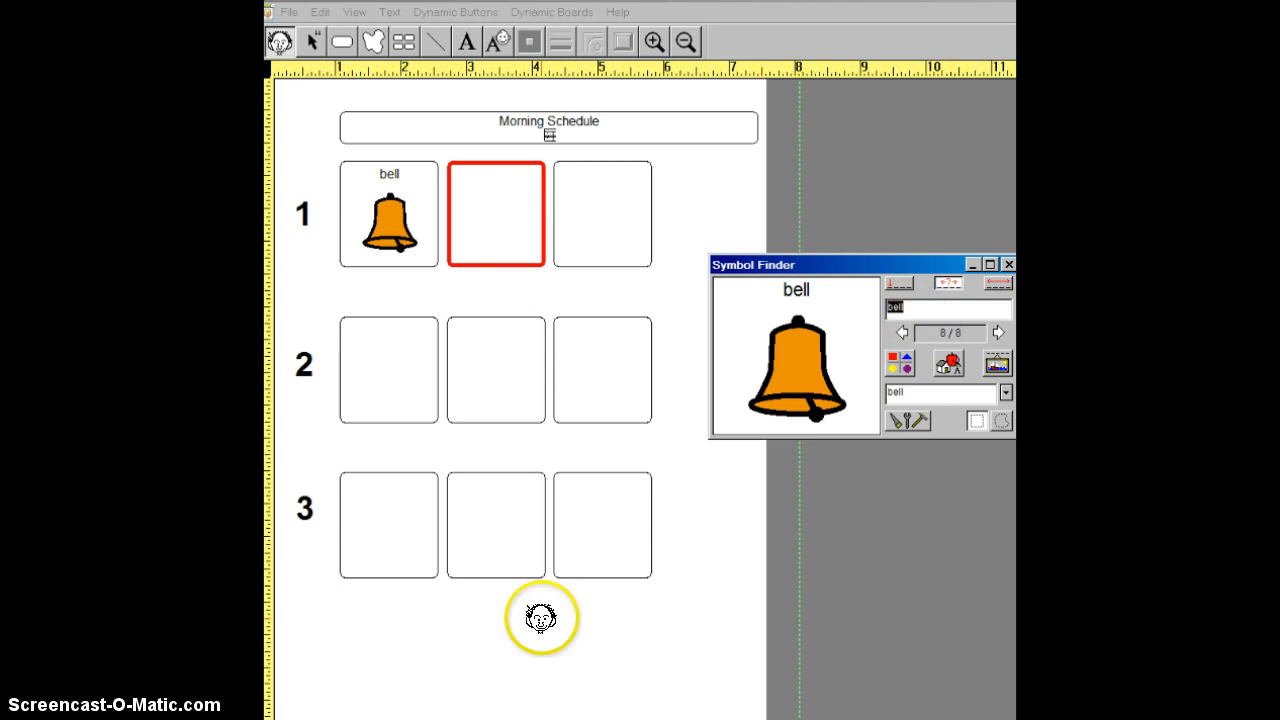
- Examine the bell search results as thumbnails and the list of symbol categories, then close both
{"action": "left_click", "coordinate": [890, 374]}
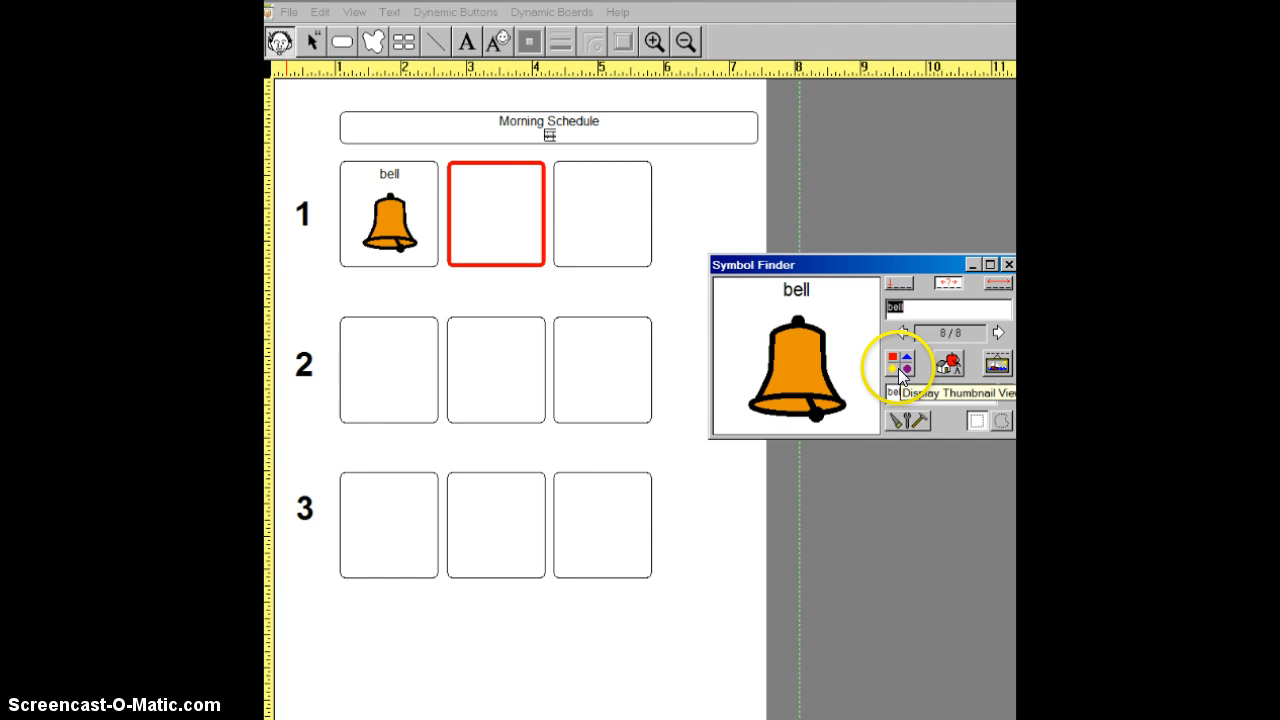
{"action": "left_click", "coordinate": [899, 373]}
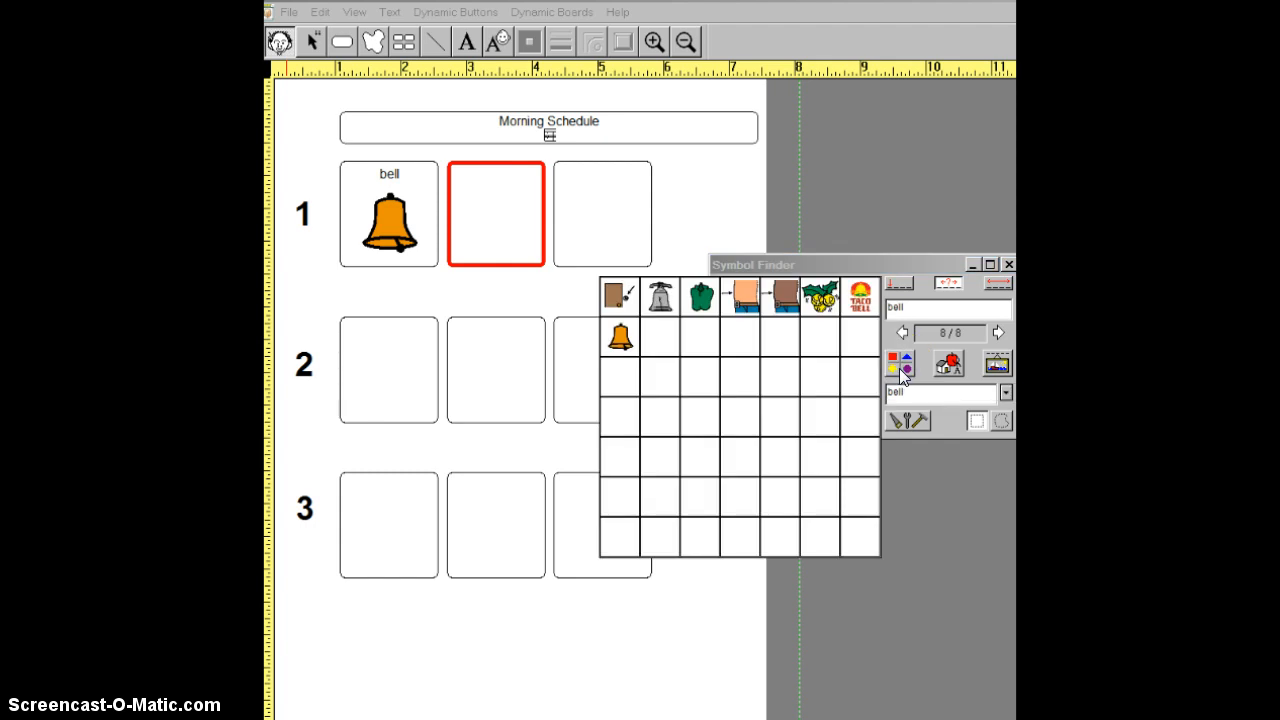
{"action": "left_click", "coordinate": [948, 365]}
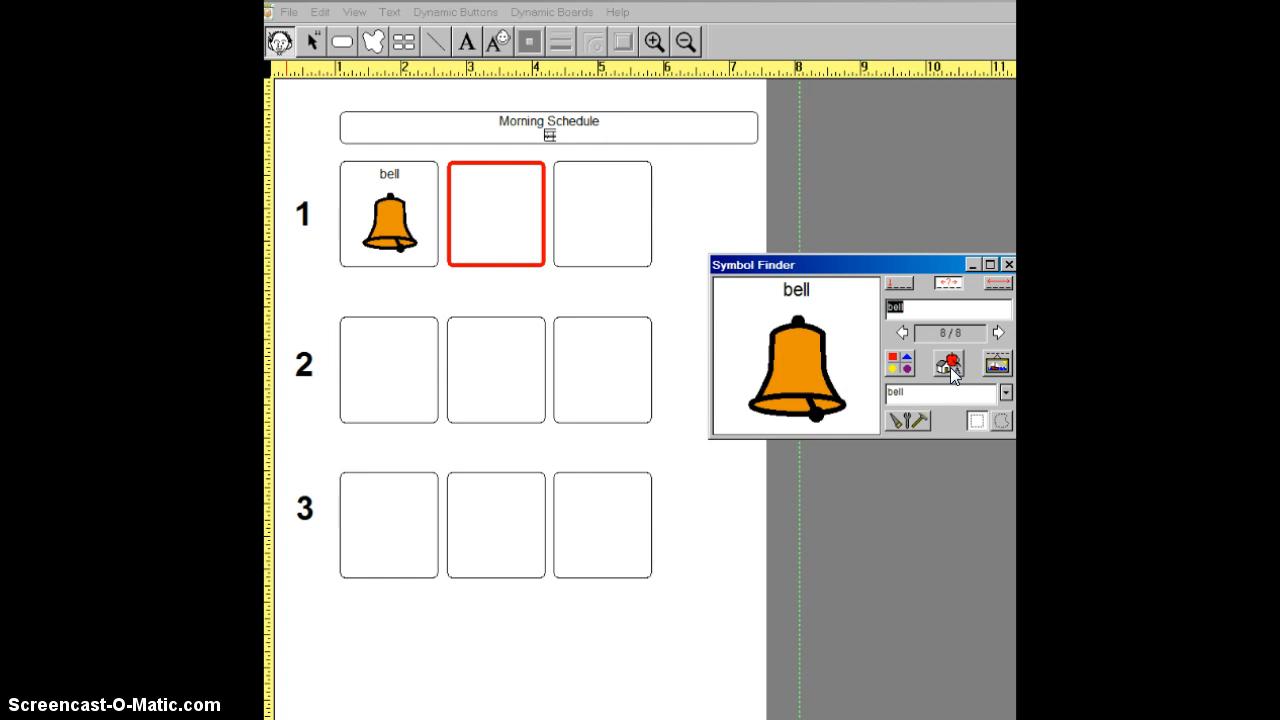
{"action": "left_click", "coordinate": [951, 366]}
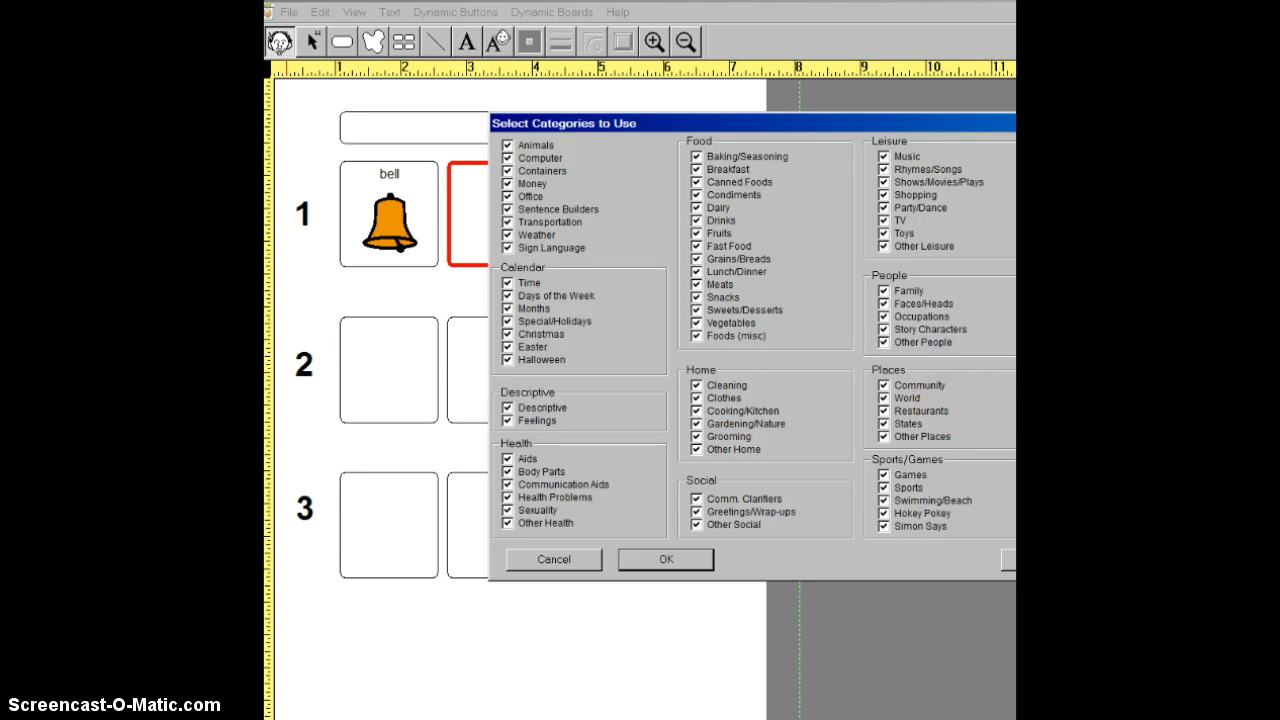
{"action": "key", "text": "Escape"}
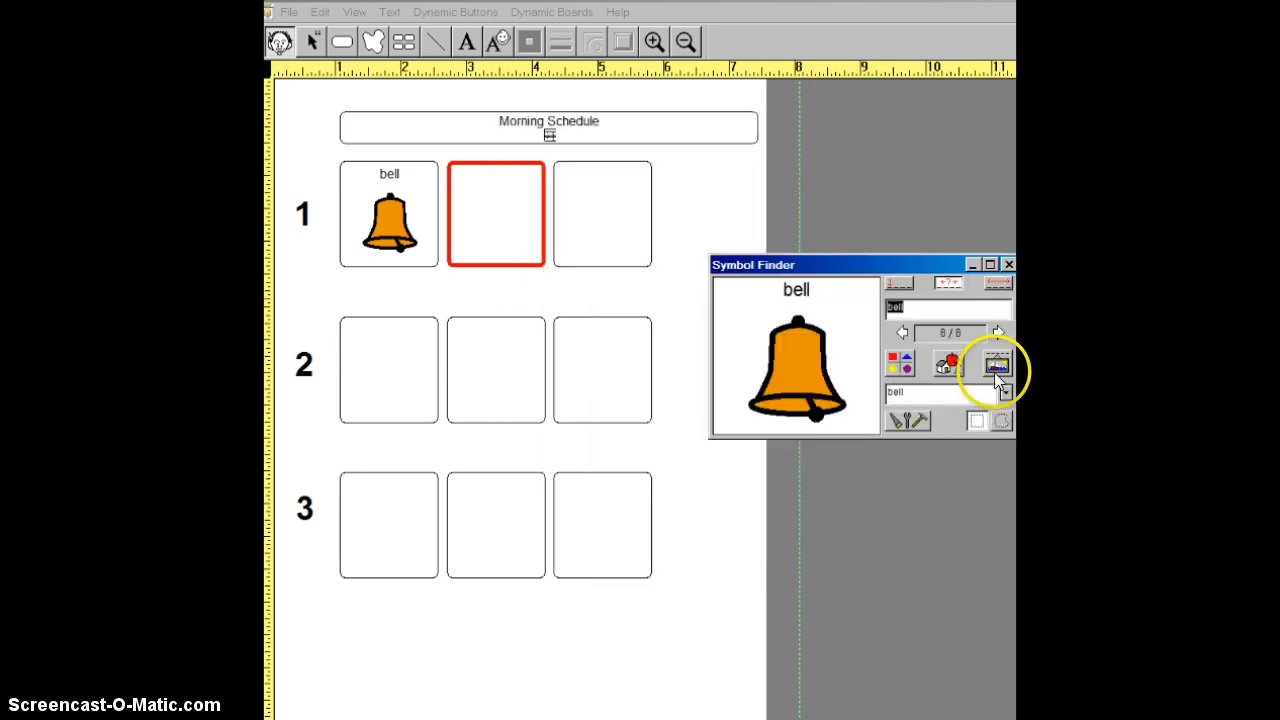
- Add "school bell" as an additional English (US) name for the orange bell symbol
{"action": "left_click", "coordinate": [995, 366]}
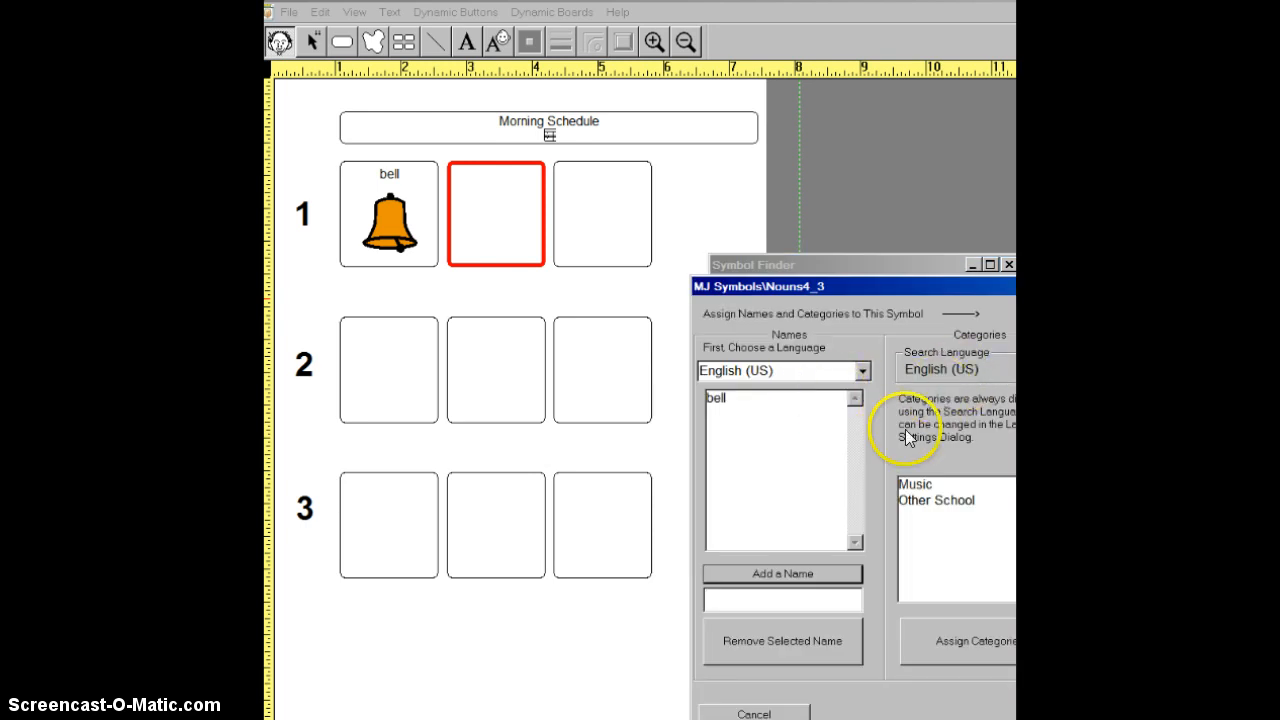
{"action": "left_click_drag", "start_coordinate": [896, 288], "coordinate": [846, 250]}
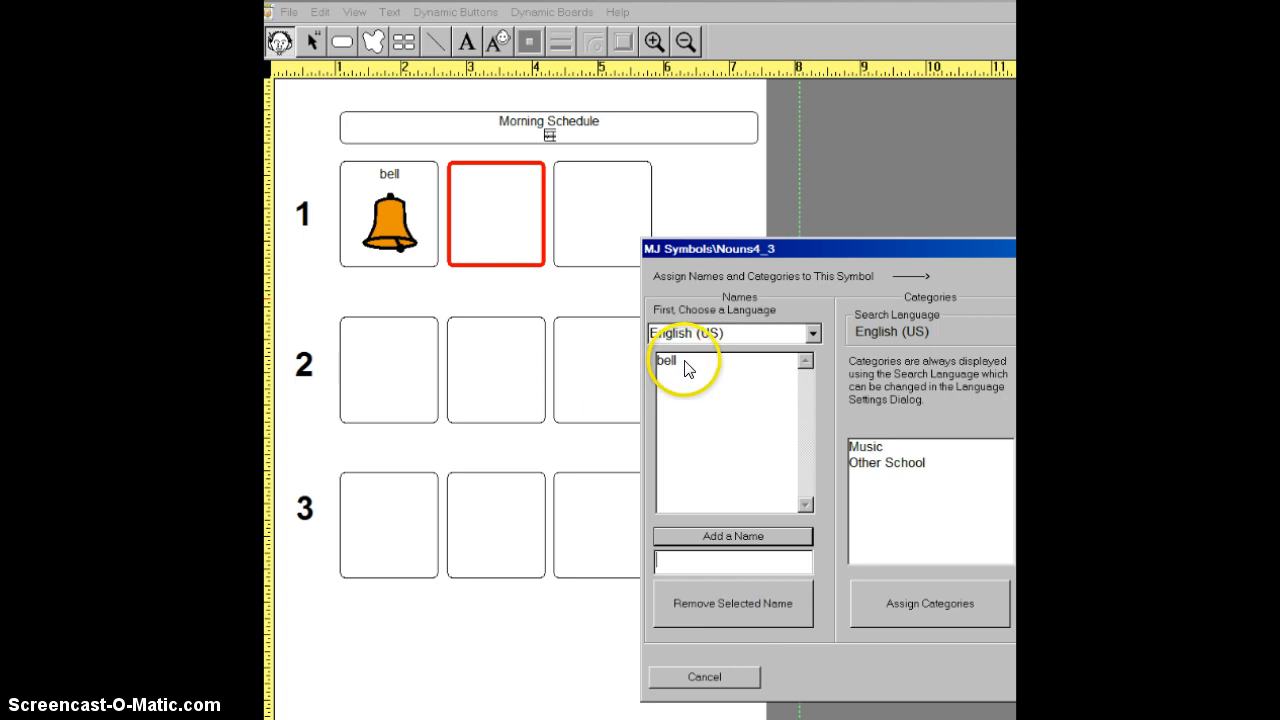
{"action": "left_click", "coordinate": [676, 564]}
{"action": "type", "text": "schoo"}
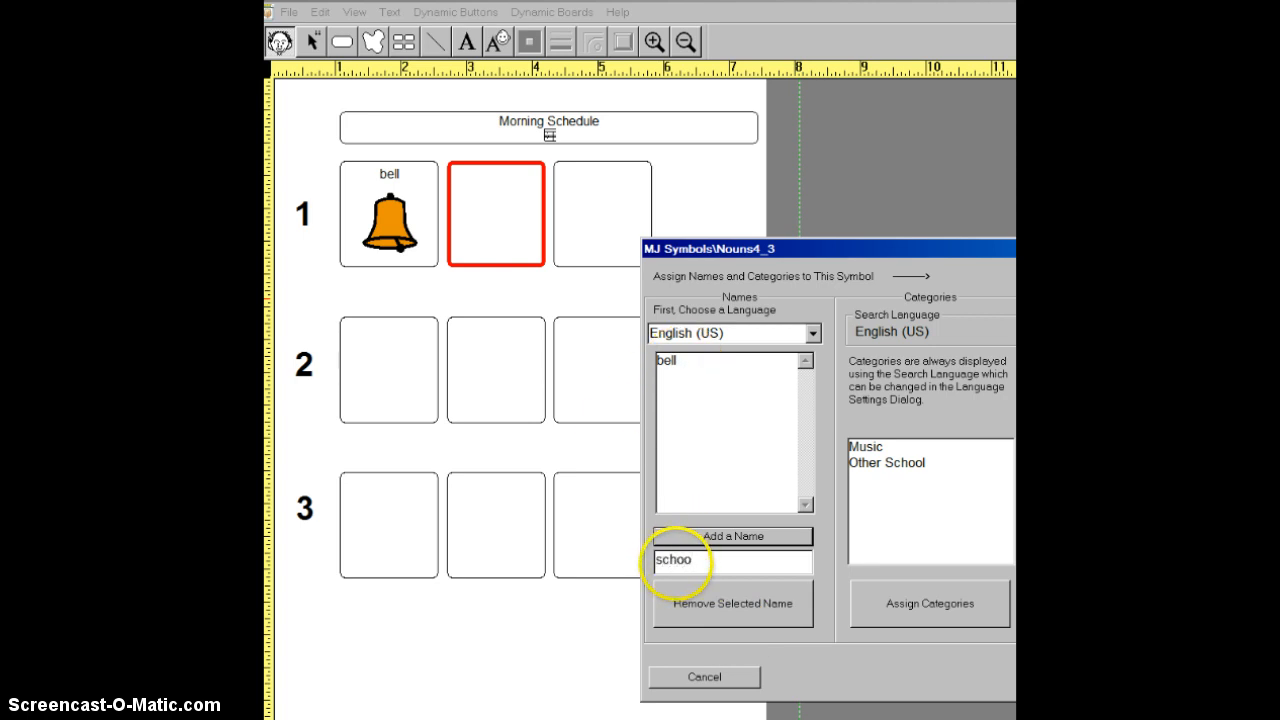
{"action": "type", "text": "l bell"}
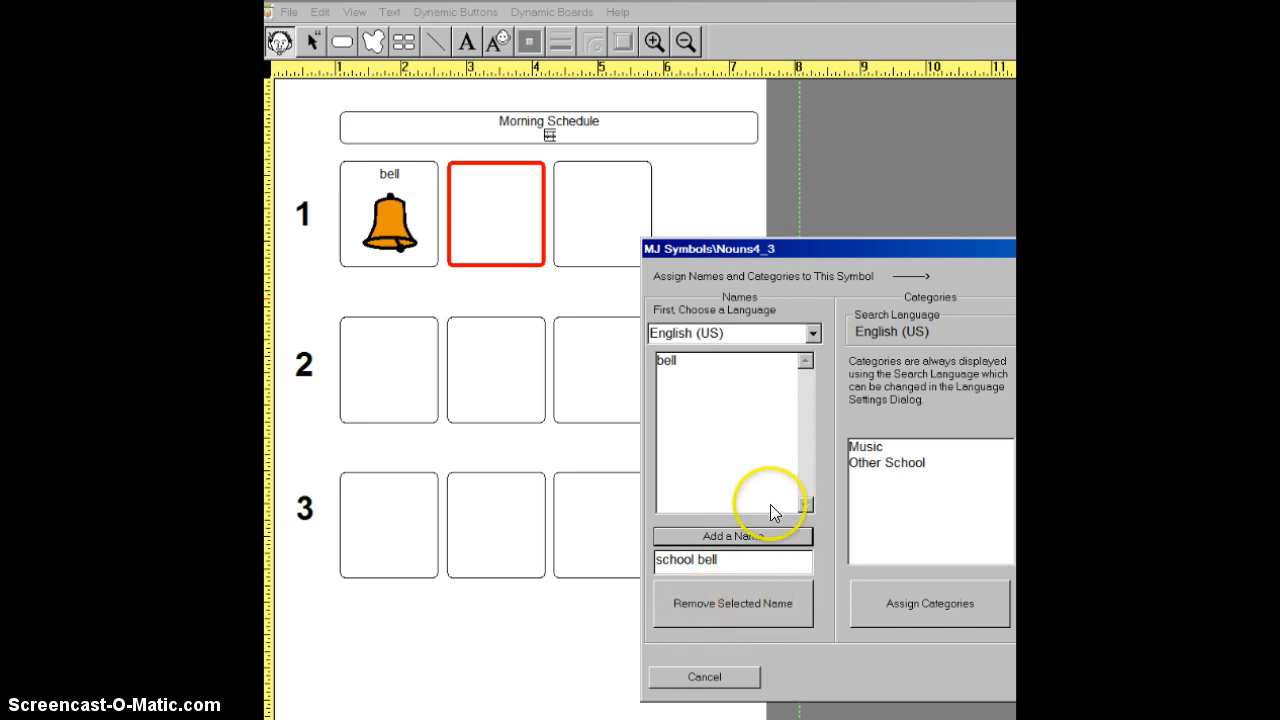
{"action": "left_click", "coordinate": [733, 537]}
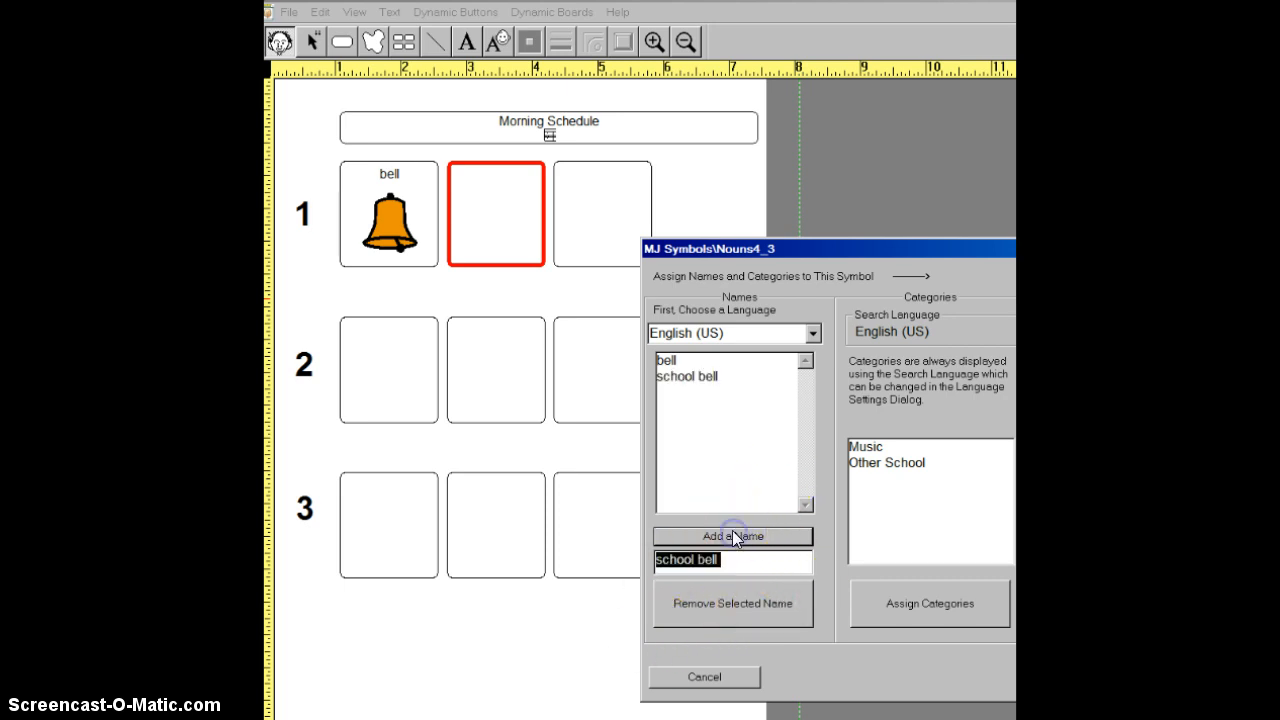
{"action": "left_click", "coordinate": [682, 378]}
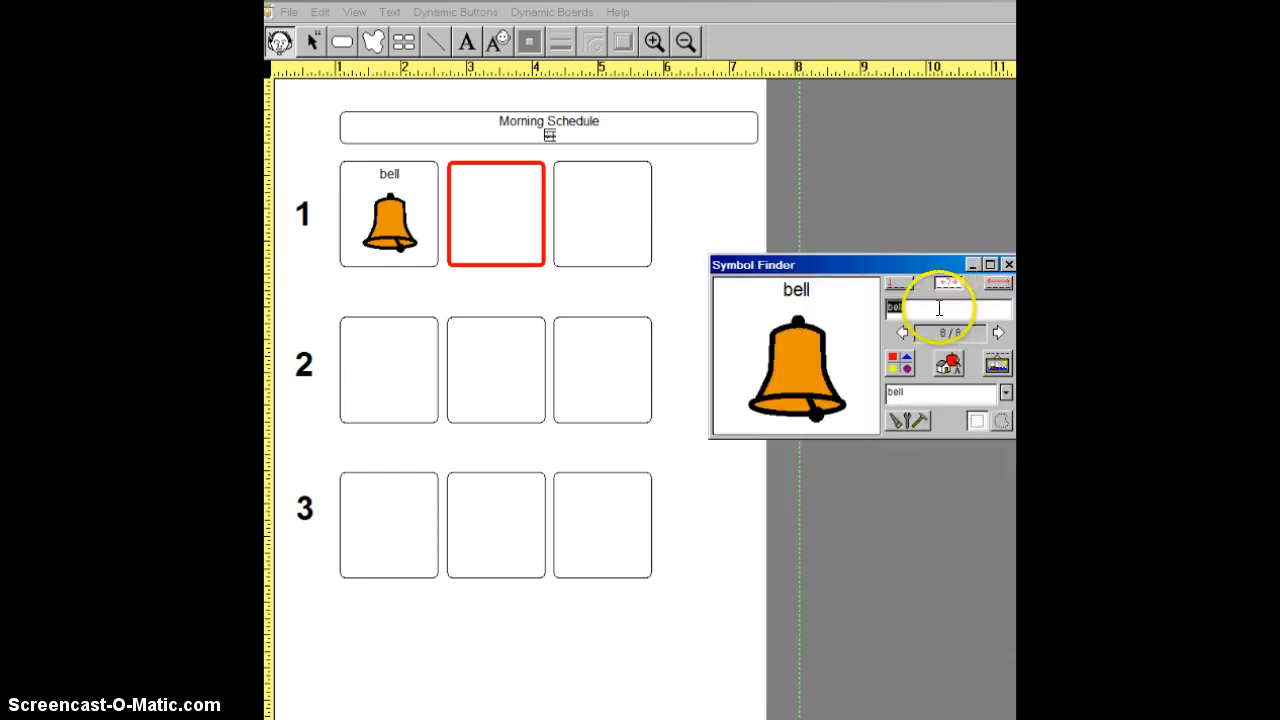
- Choose the name "school bell" for the bell symbol and replace the symbol in row 1's first box with it
{"action": "left_click", "coordinate": [918, 305]}
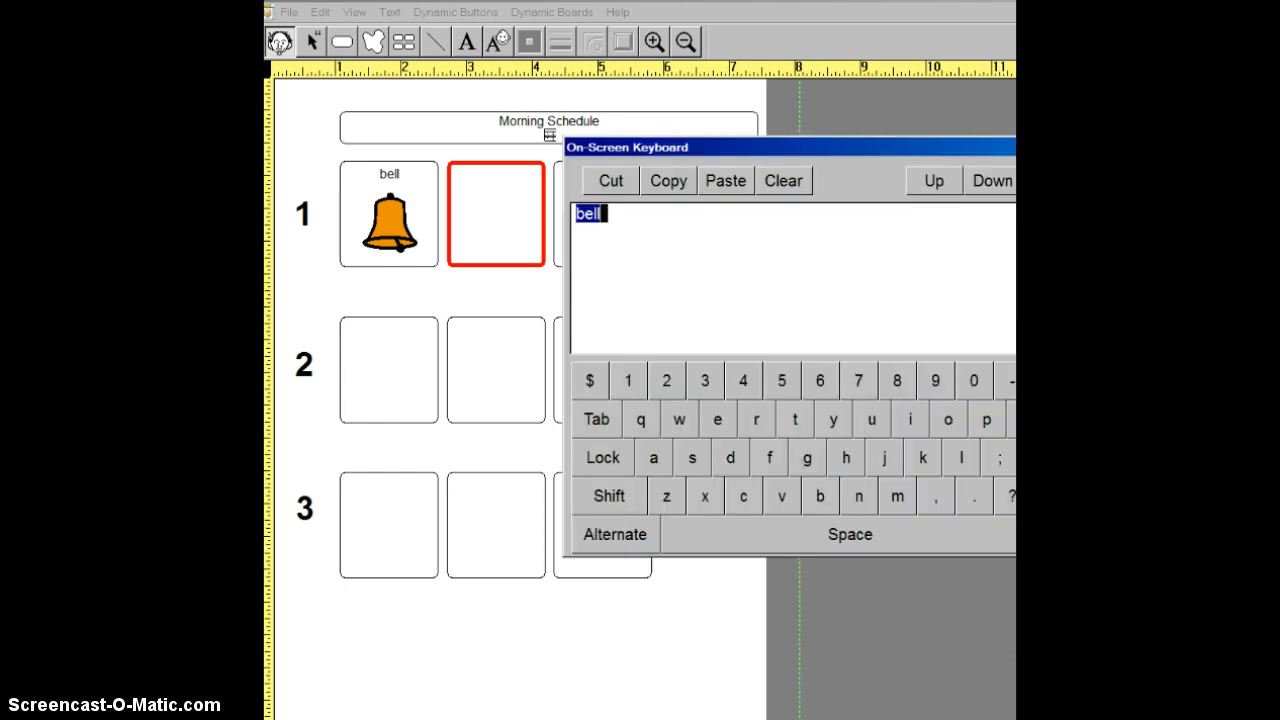
{"action": "key", "text": "Escape"}
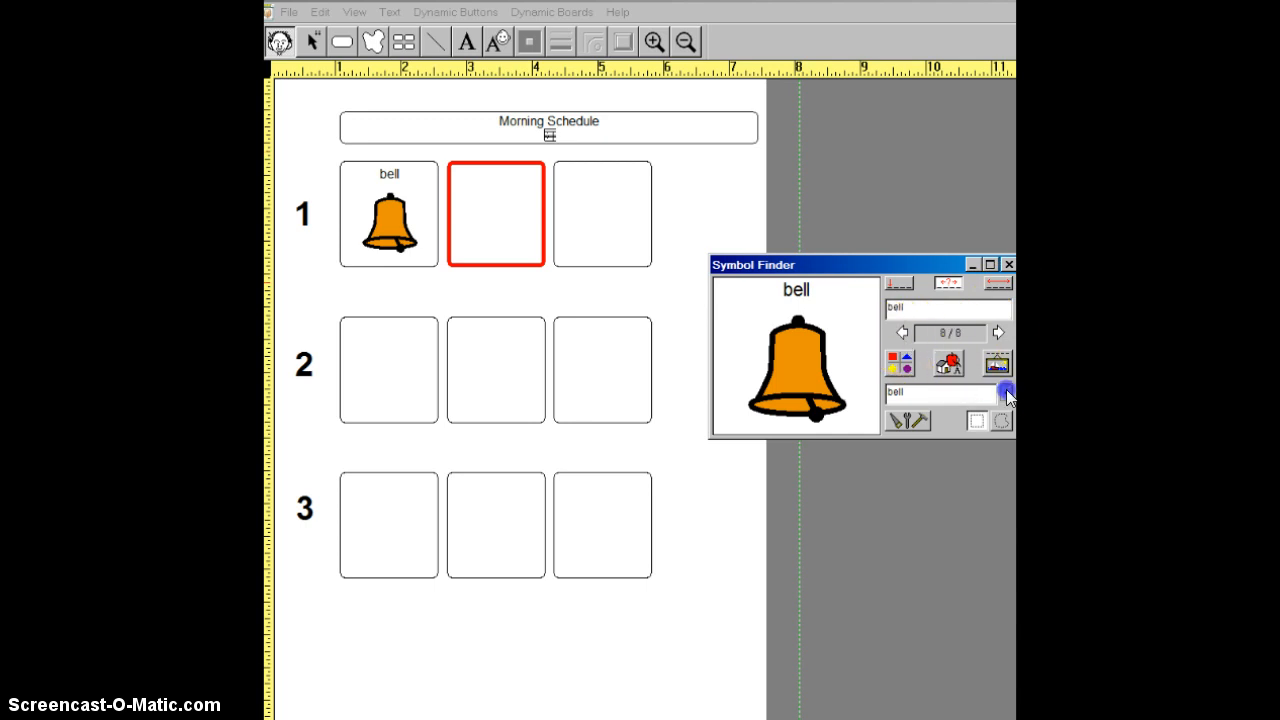
{"action": "left_click", "coordinate": [1005, 391]}
{"action": "left_click", "coordinate": [927, 427]}
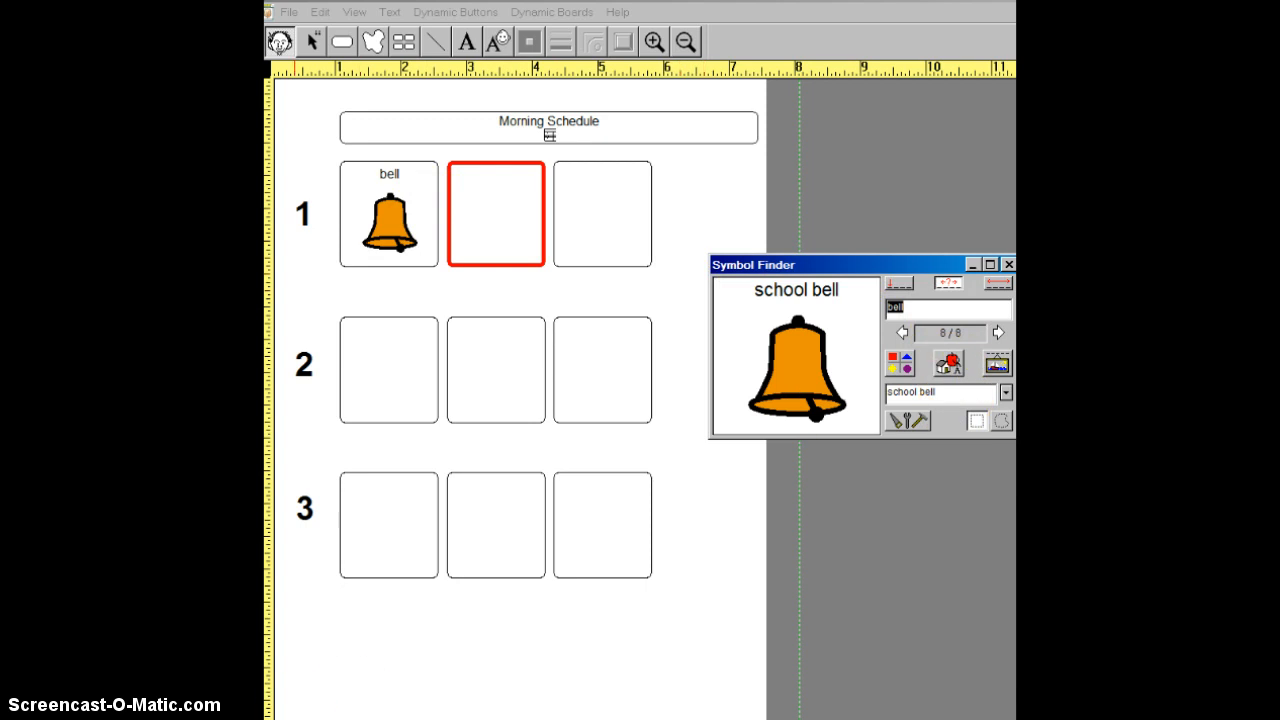
{"action": "left_click", "coordinate": [910, 422]}
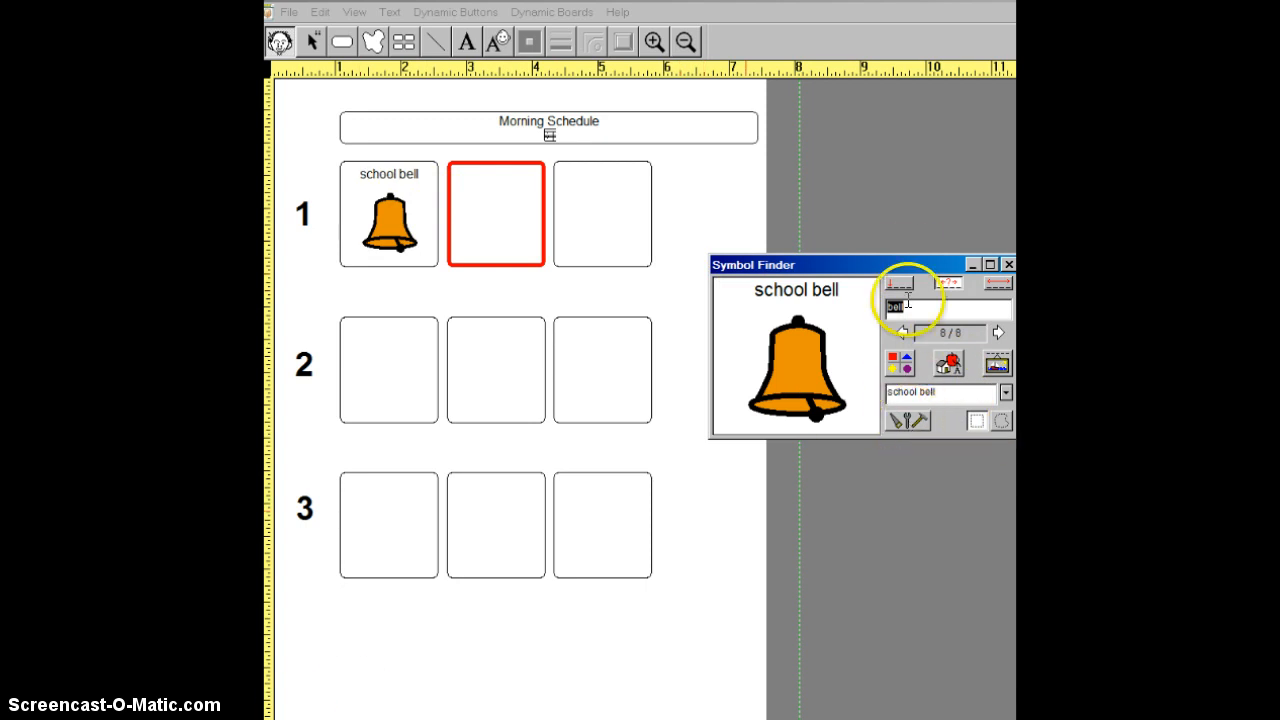
- Move the Symbol Finder fully into view and set its Line 2 Language to Spanish
{"action": "left_click_drag", "start_coordinate": [908, 264], "coordinate": [862, 264]}
{"action": "left_click", "coordinate": [867, 418]}
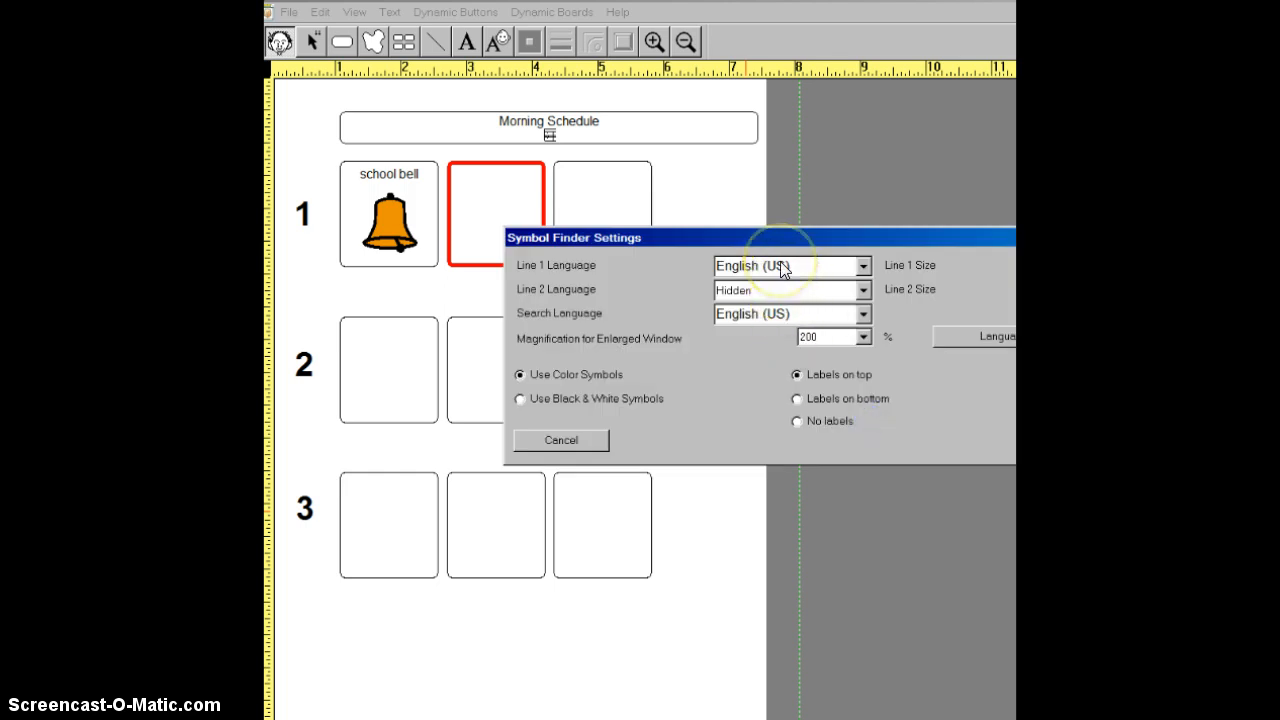
{"action": "left_click", "coordinate": [860, 291]}
{"action": "left_click", "coordinate": [743, 356]}
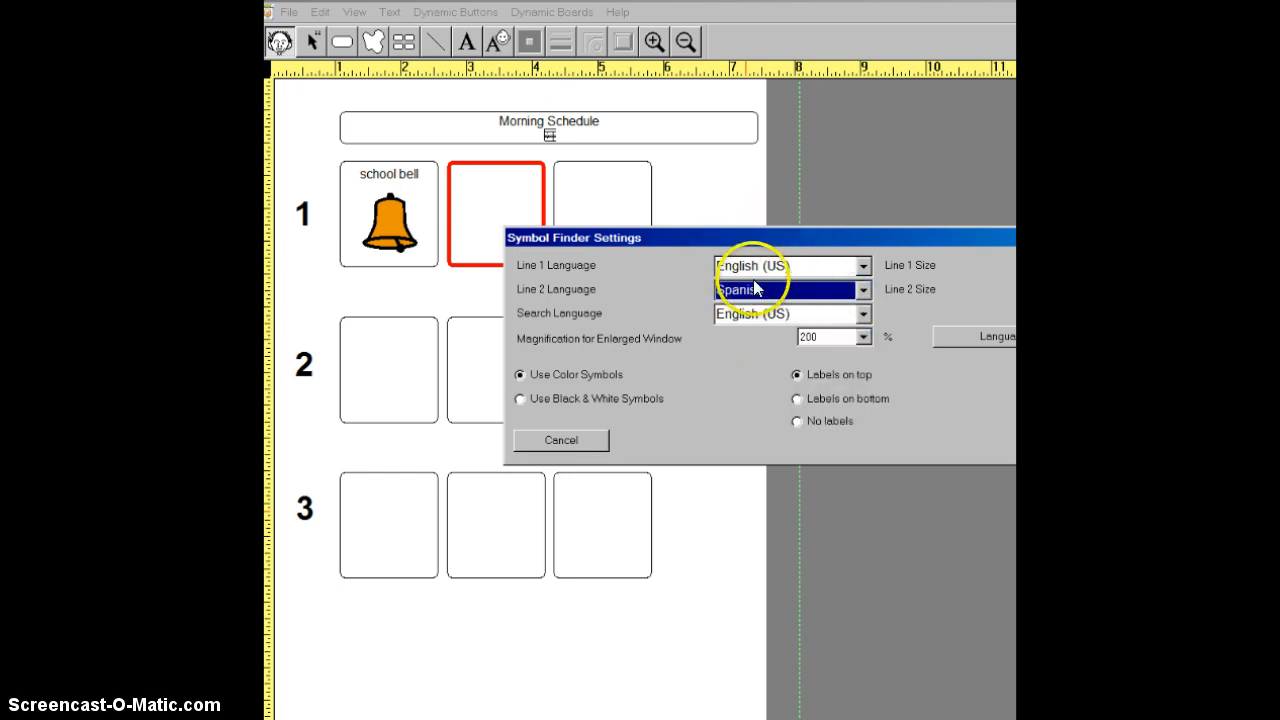
{"action": "left_click", "coordinate": [1075, 440]}
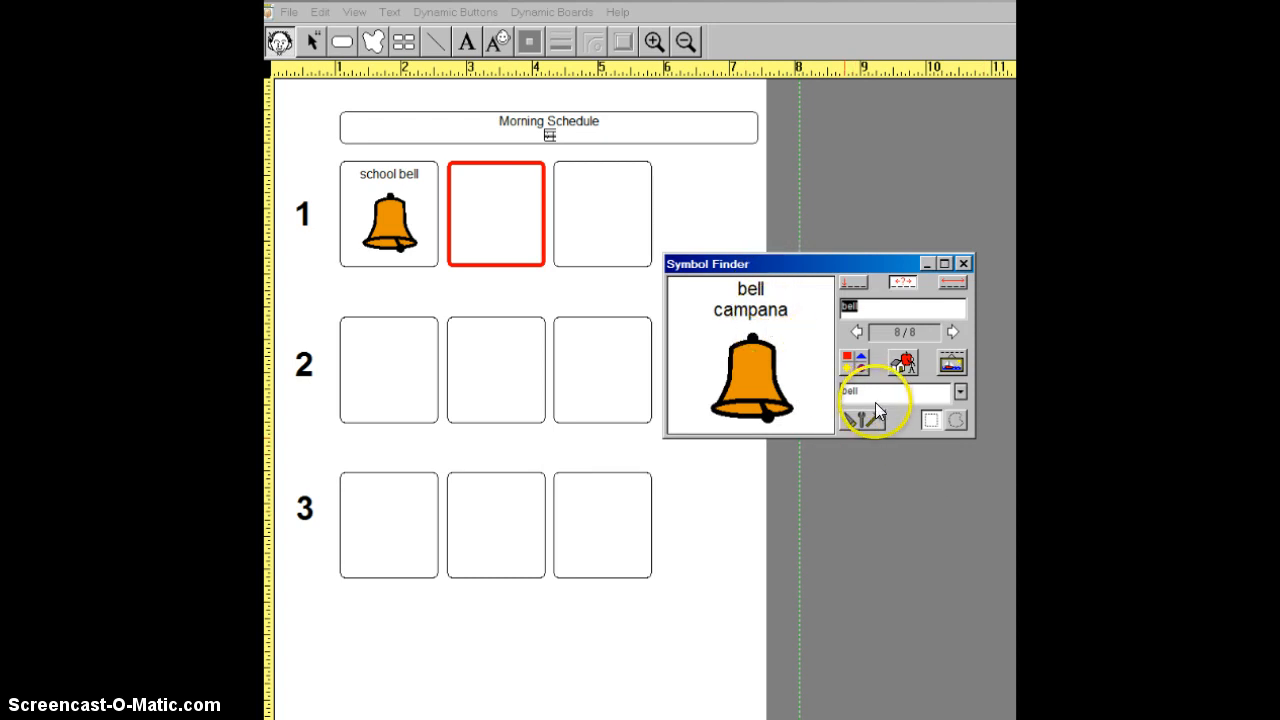
- Replace the symbol in row 1's first box with the "bell / campana" symbol, and place "walk / caminar" in the second box
{"action": "left_click", "coordinate": [396, 239]}
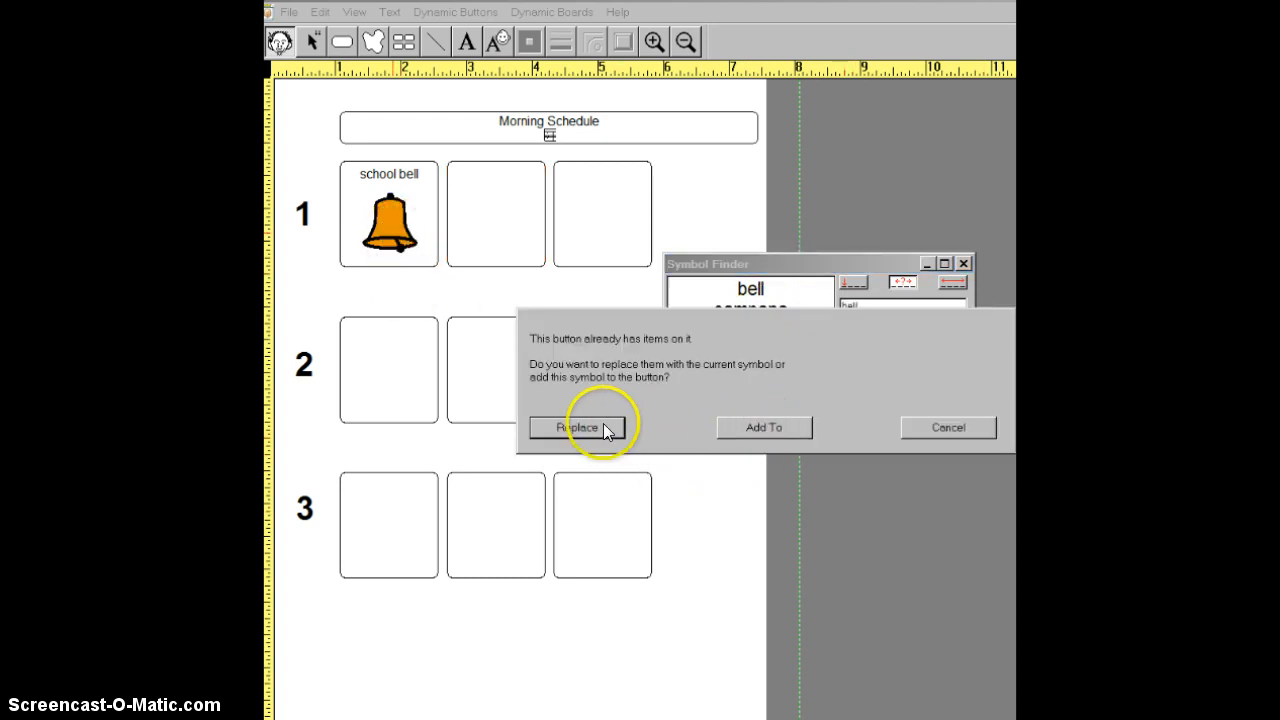
{"action": "left_click", "coordinate": [597, 428]}
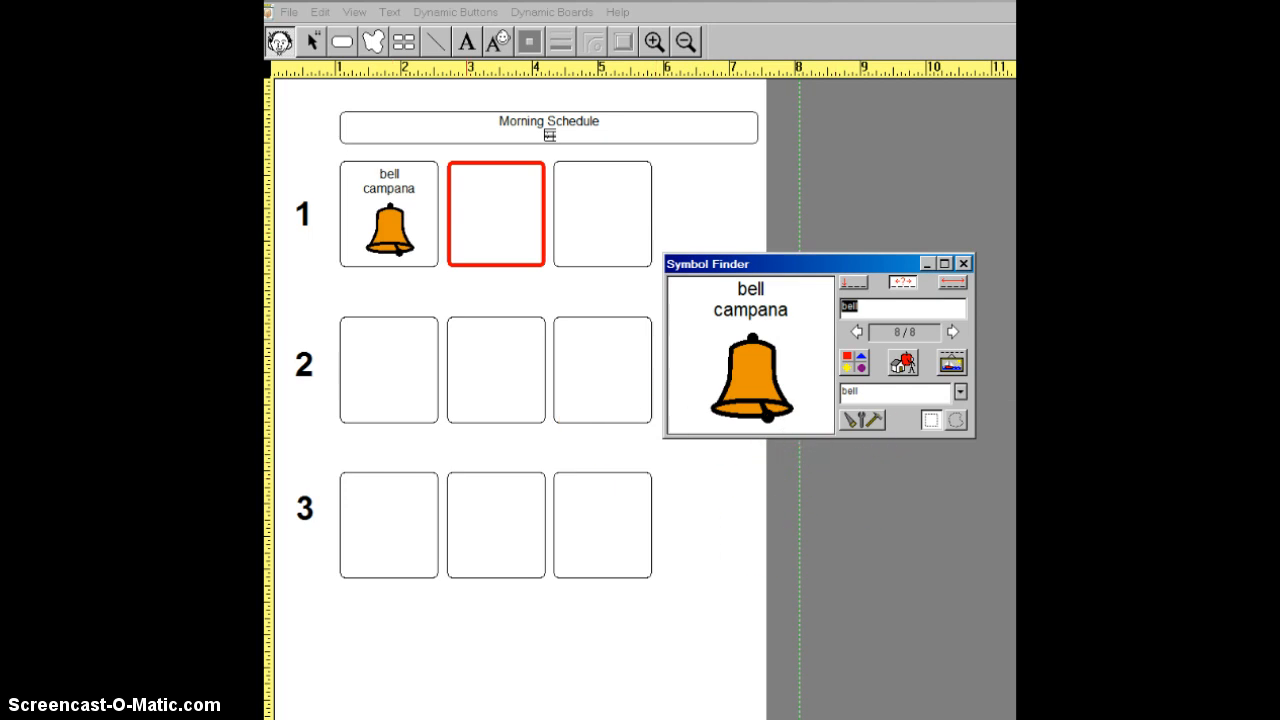
{"action": "type", "text": "walk"}
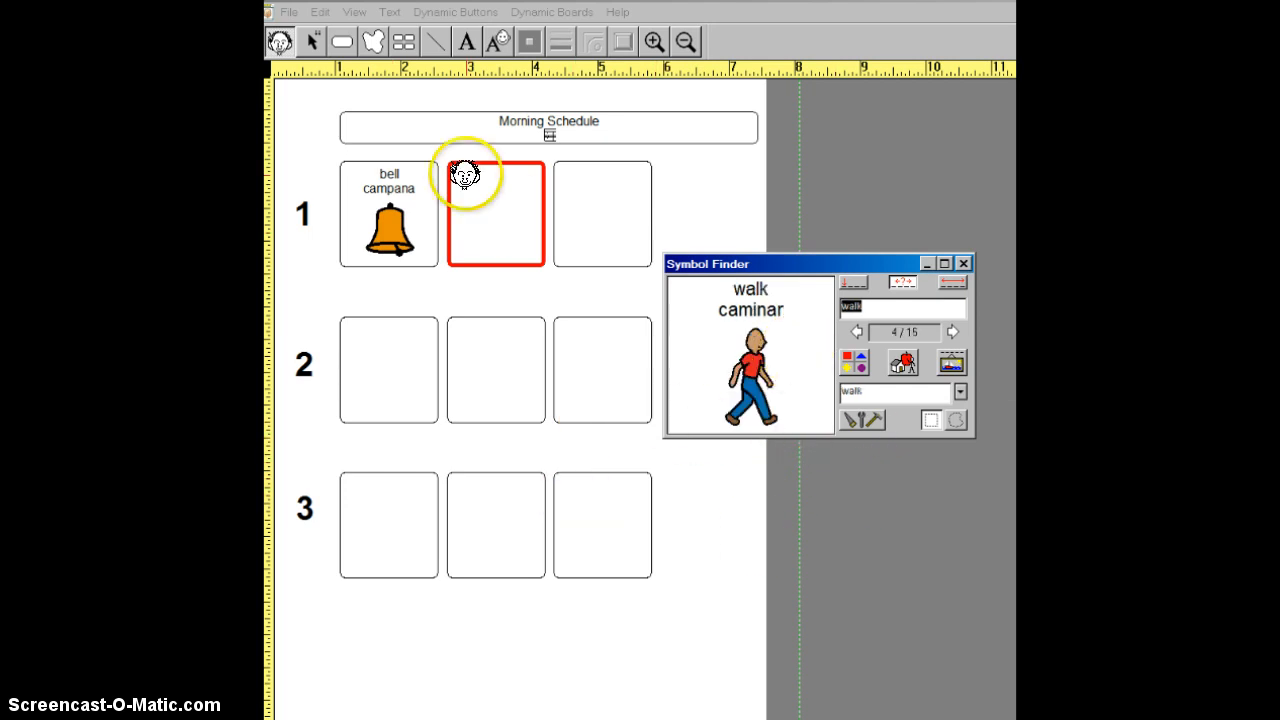
{"action": "left_click", "coordinate": [485, 207]}
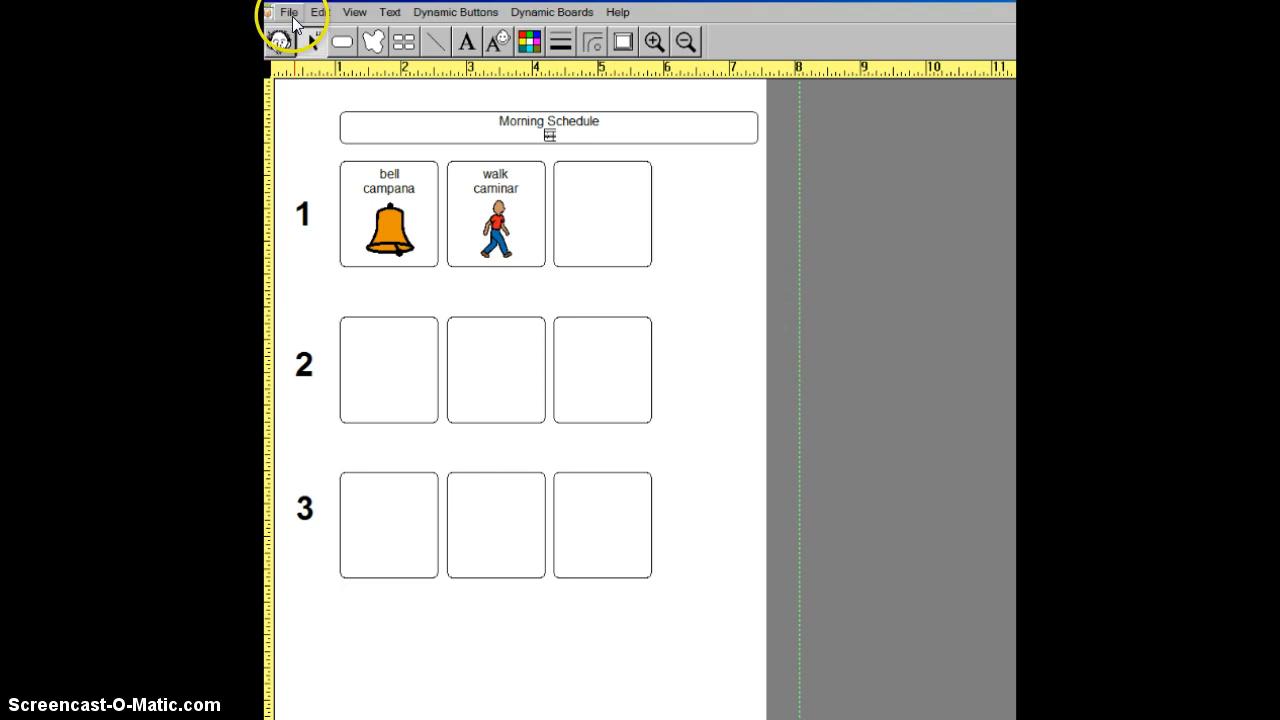
- Save the schedule board
{"action": "left_click", "coordinate": [289, 14]}
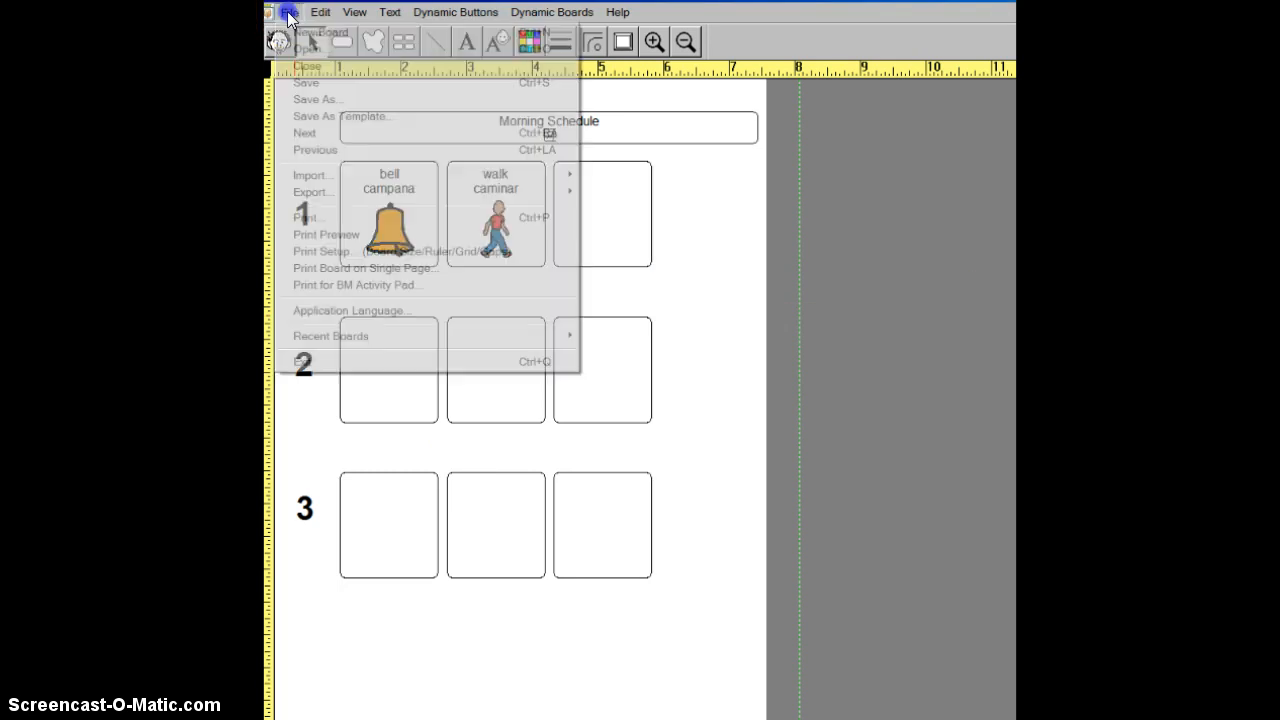
{"action": "left_click", "coordinate": [305, 84]}
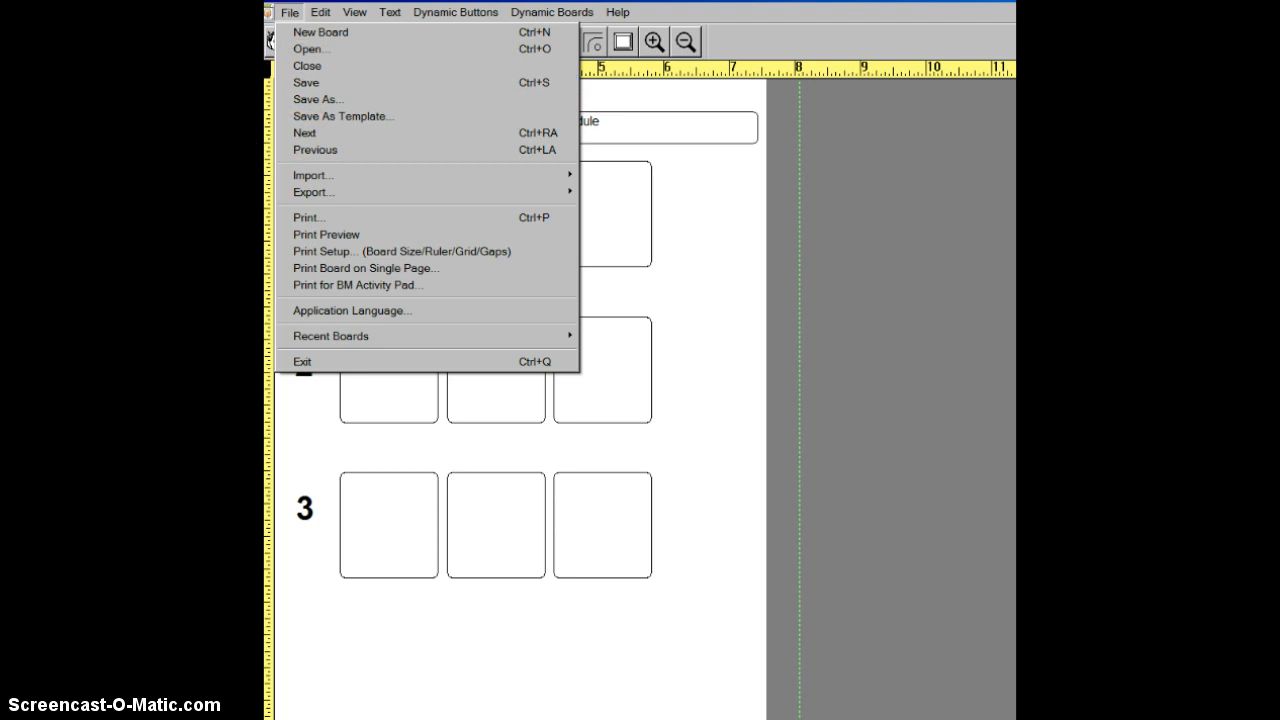